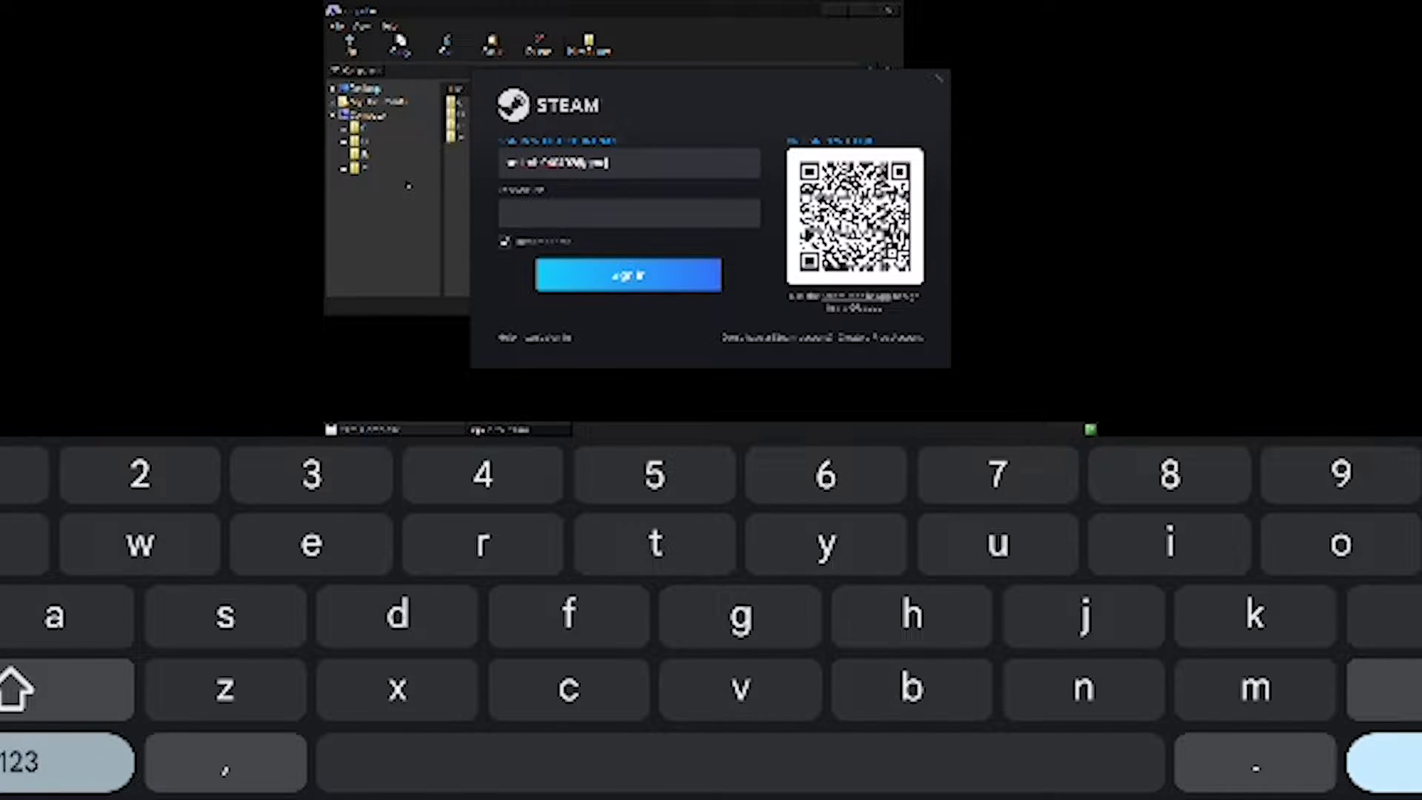
# Paste the account password, sign in to Steam, and close the blank dialog and Friends list
pyautogui.click(623, 215)
pyautogui.hotkey('ctrl', 'v')
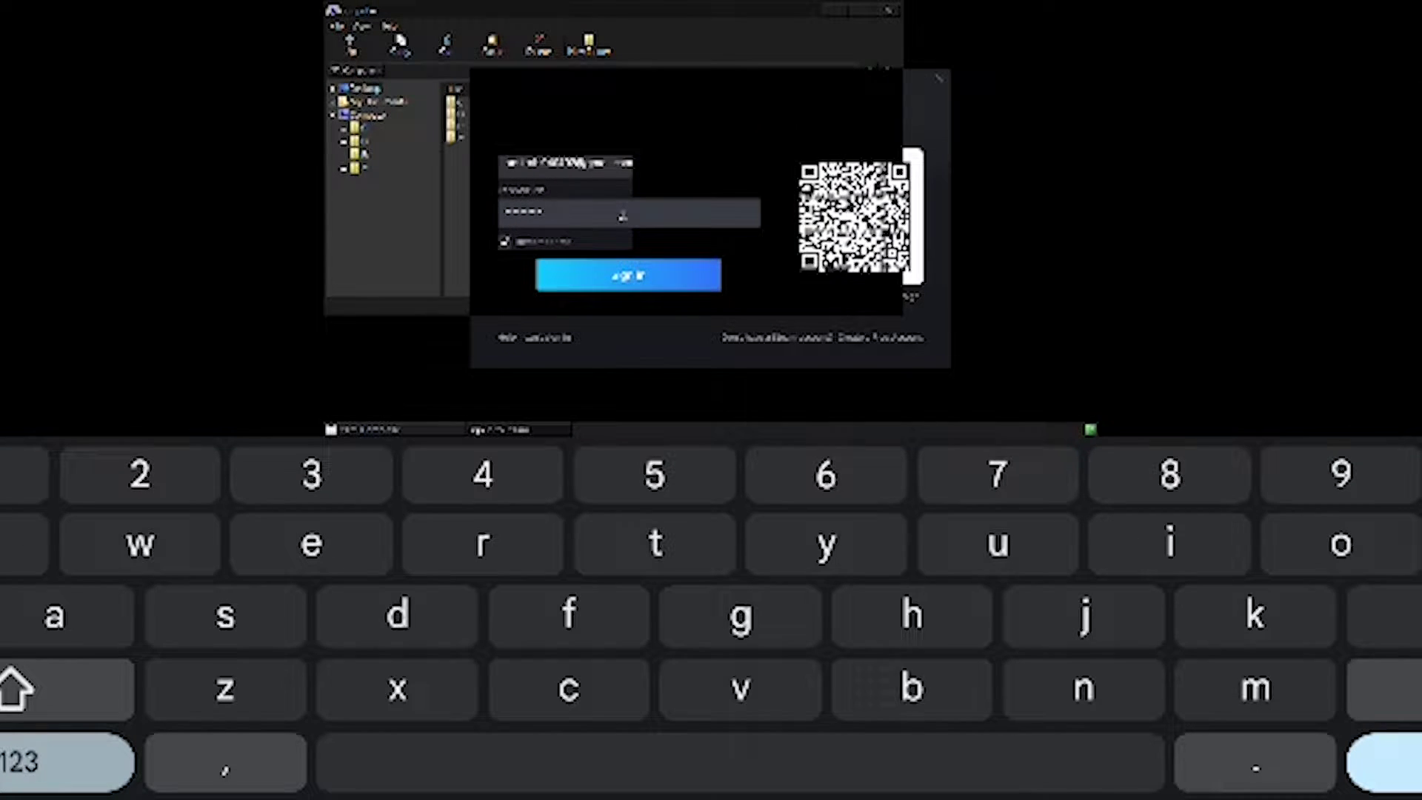
pyautogui.click(632, 276)
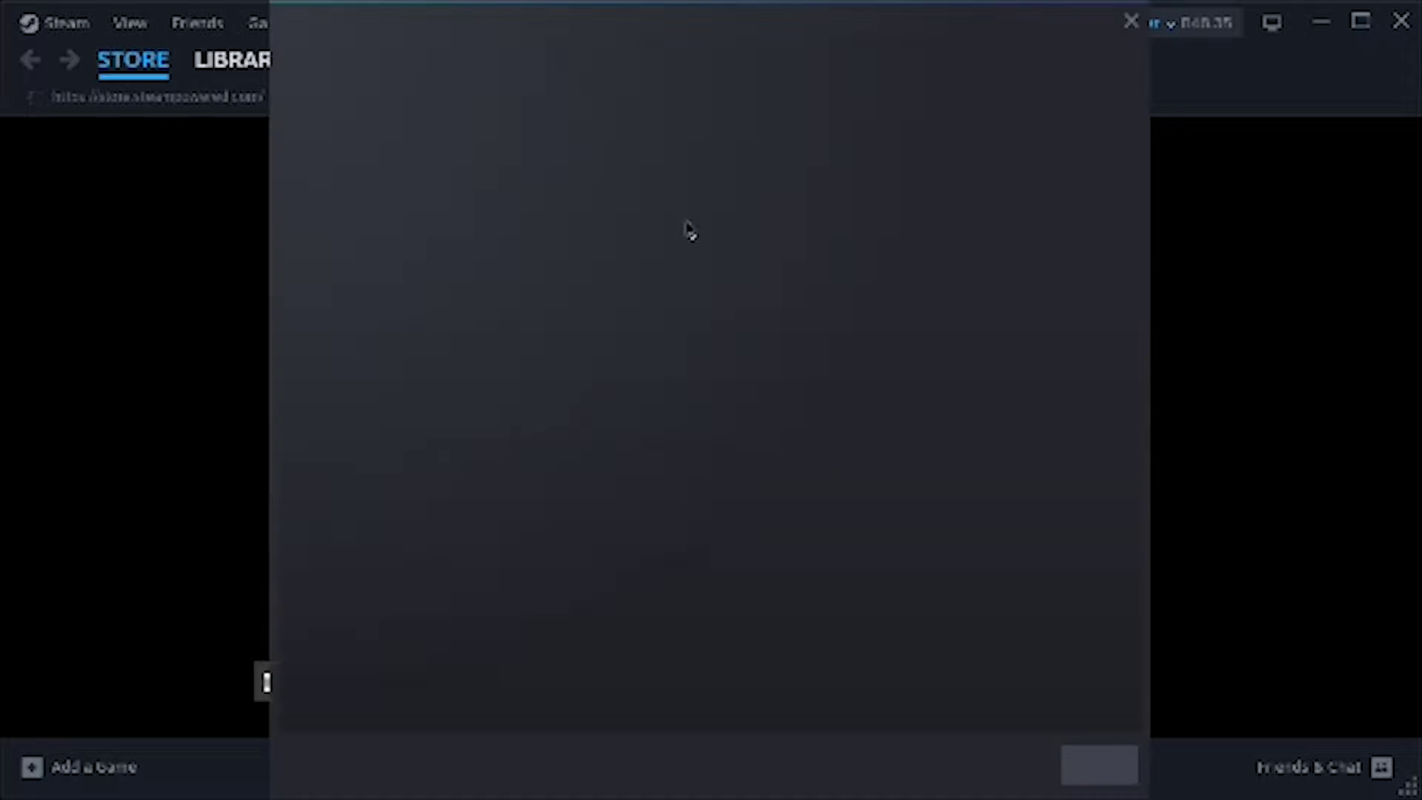
pyautogui.click(1131, 22)
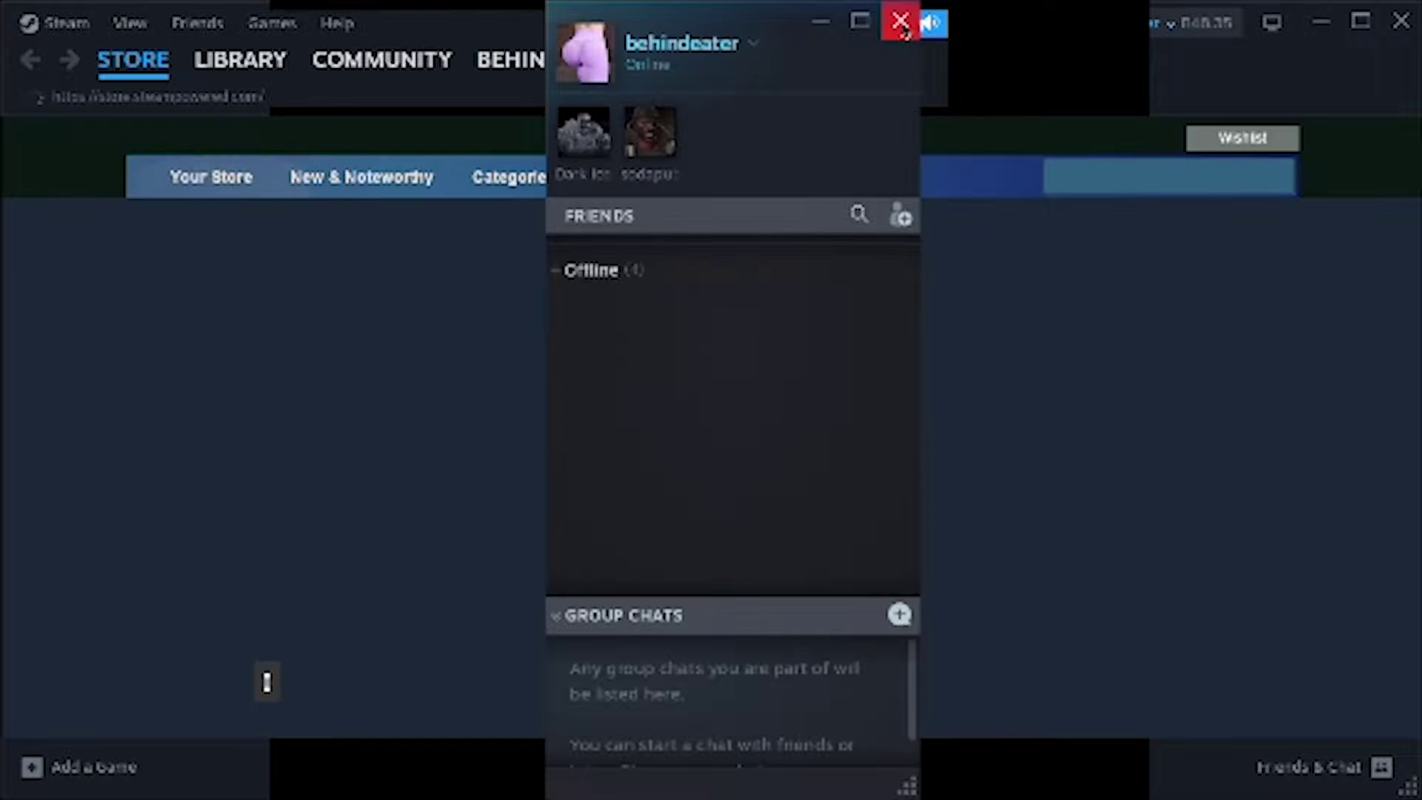
pyautogui.click(903, 25)
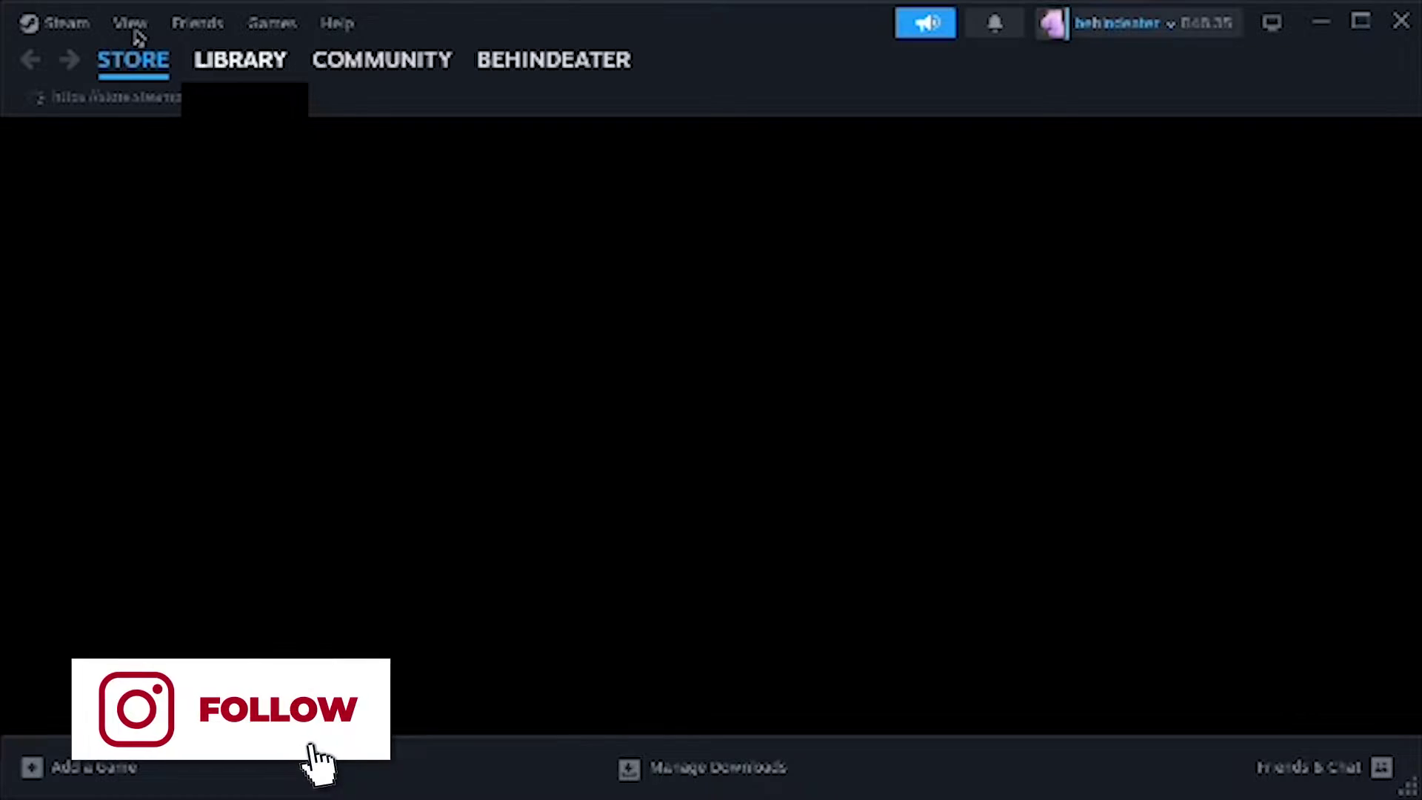
# Install Doki Doki Literature Club to Local Drive (C:) from the library and check the downloads page
pyautogui.click(240, 59)
pyautogui.scroll(-8, 144, 463)
pyautogui.scroll(3, 163, 426)
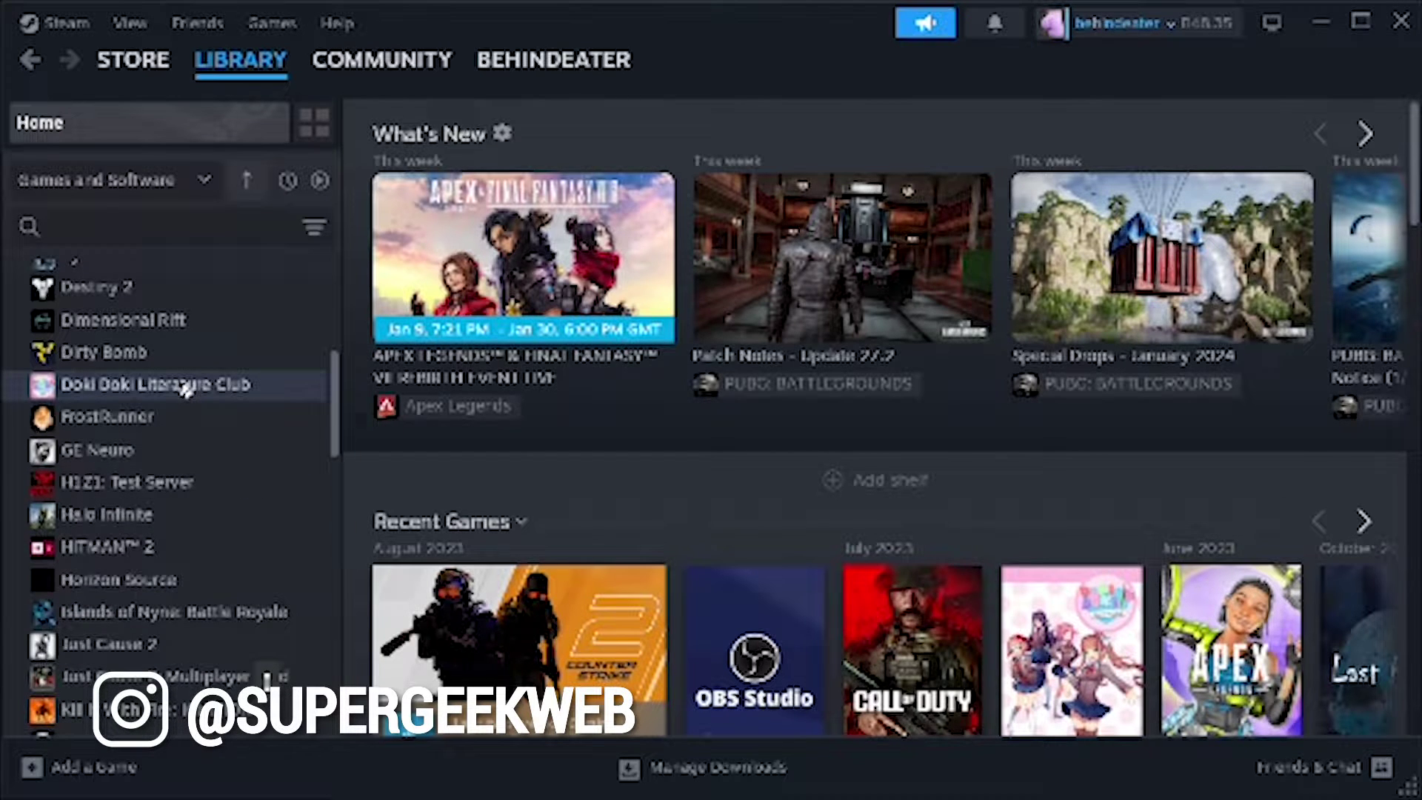
pyautogui.rightClick(185, 390)
pyautogui.click(222, 404)
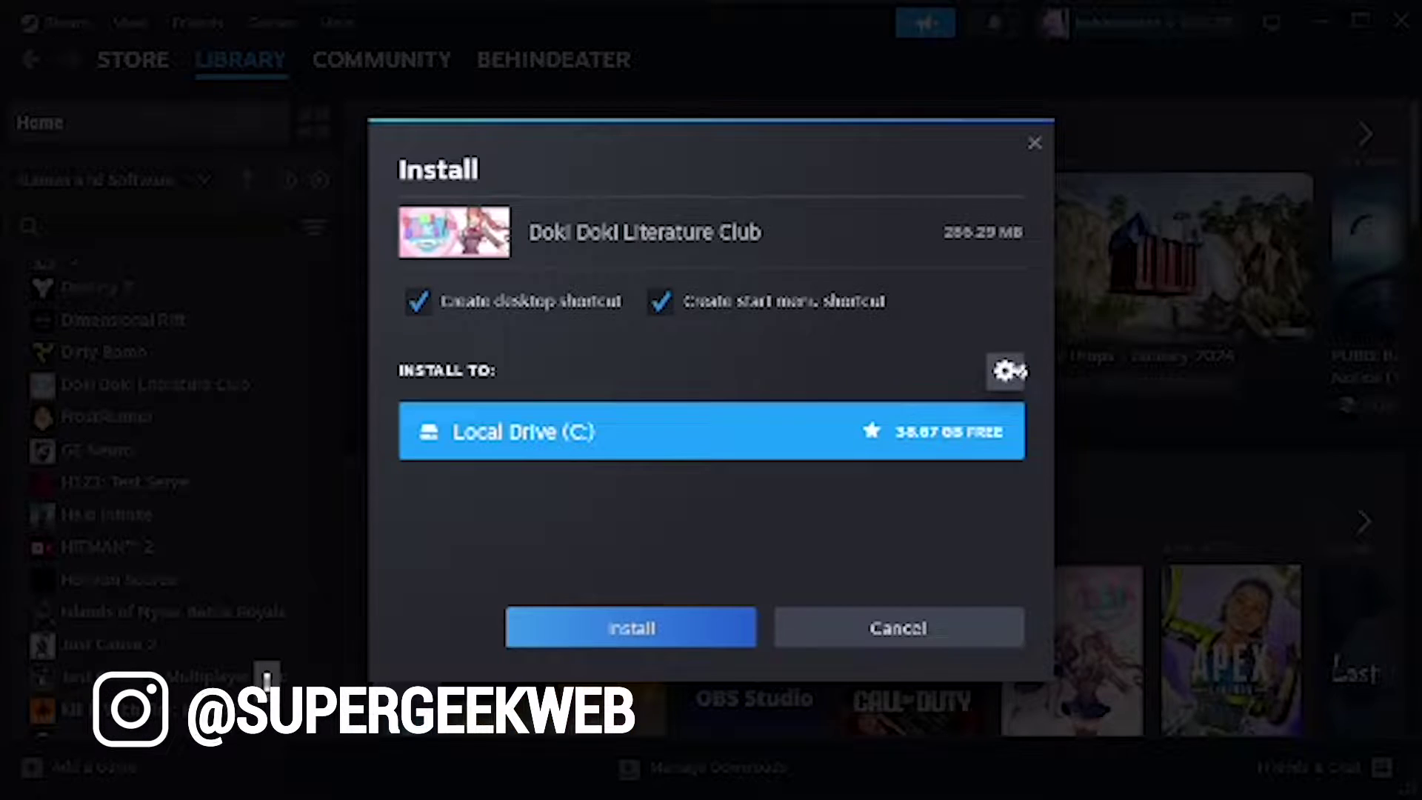
pyautogui.click(629, 626)
pyautogui.click(530, 778)
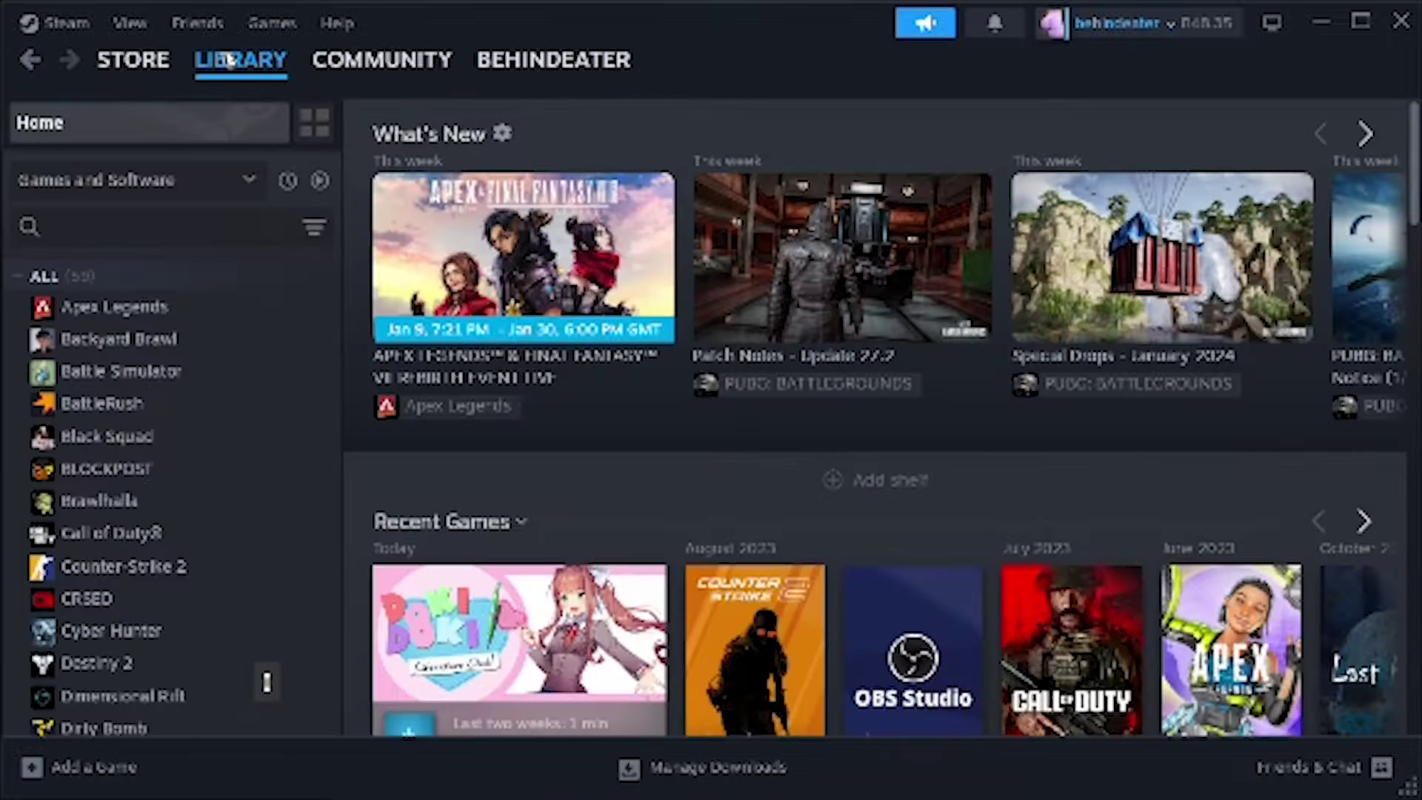
pyautogui.scroll(-5, 200, 477)
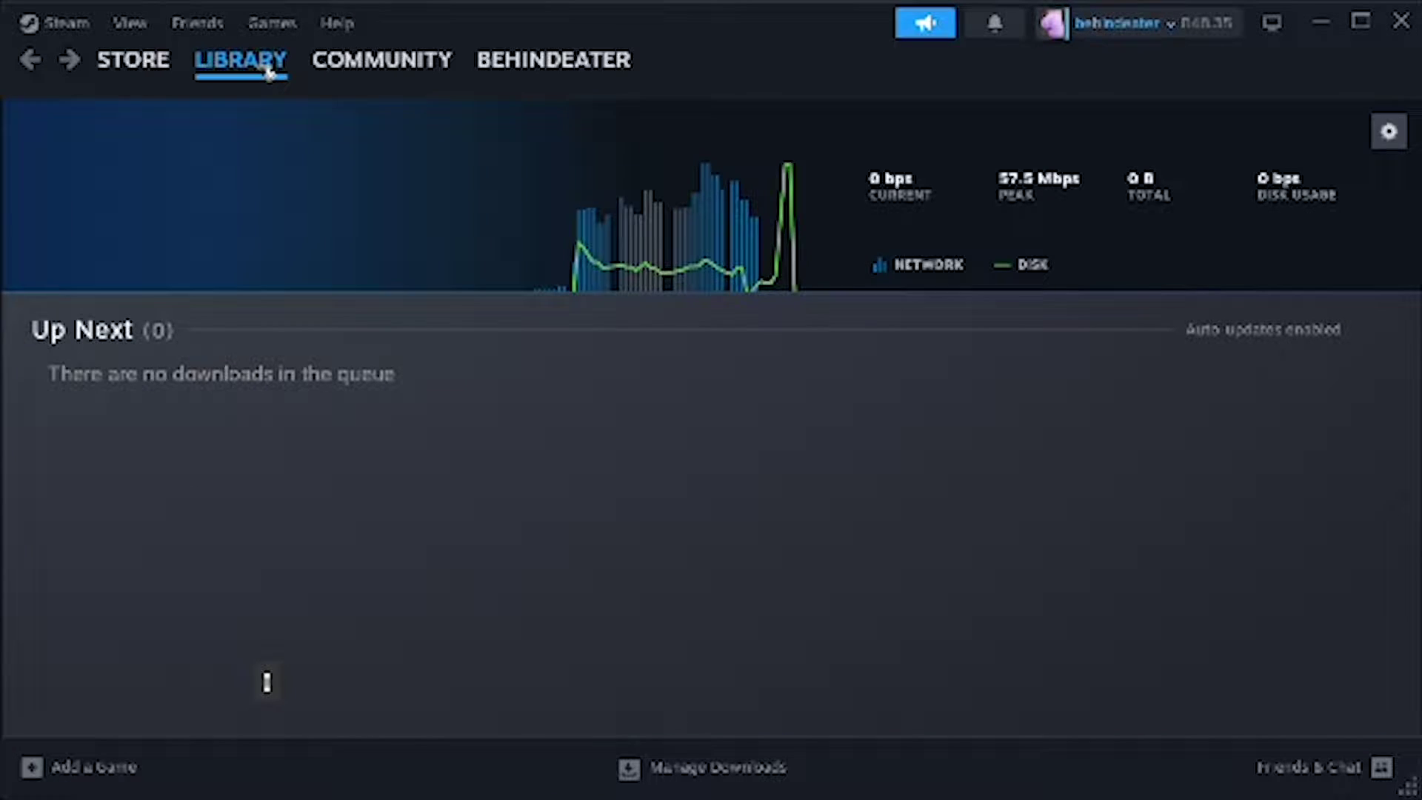
# Install Just Cause 2, accept its EULA, and view its download progress
pyautogui.click(269, 68)
pyautogui.moveTo(335, 358); pyautogui.dragTo(344, 556)
pyautogui.scroll(3, 223, 444)
pyautogui.click(177, 373)
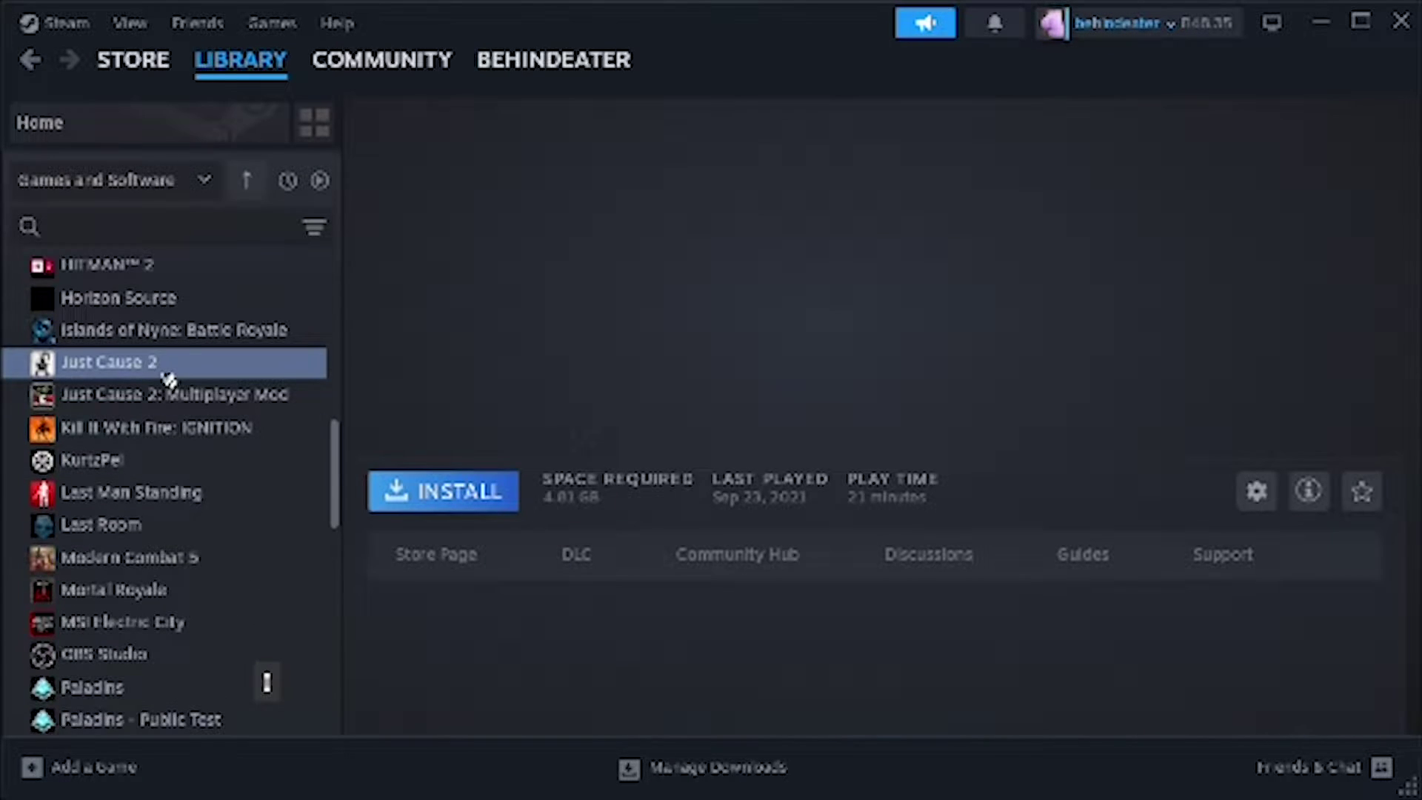
pyautogui.click(428, 501)
pyautogui.click(639, 630)
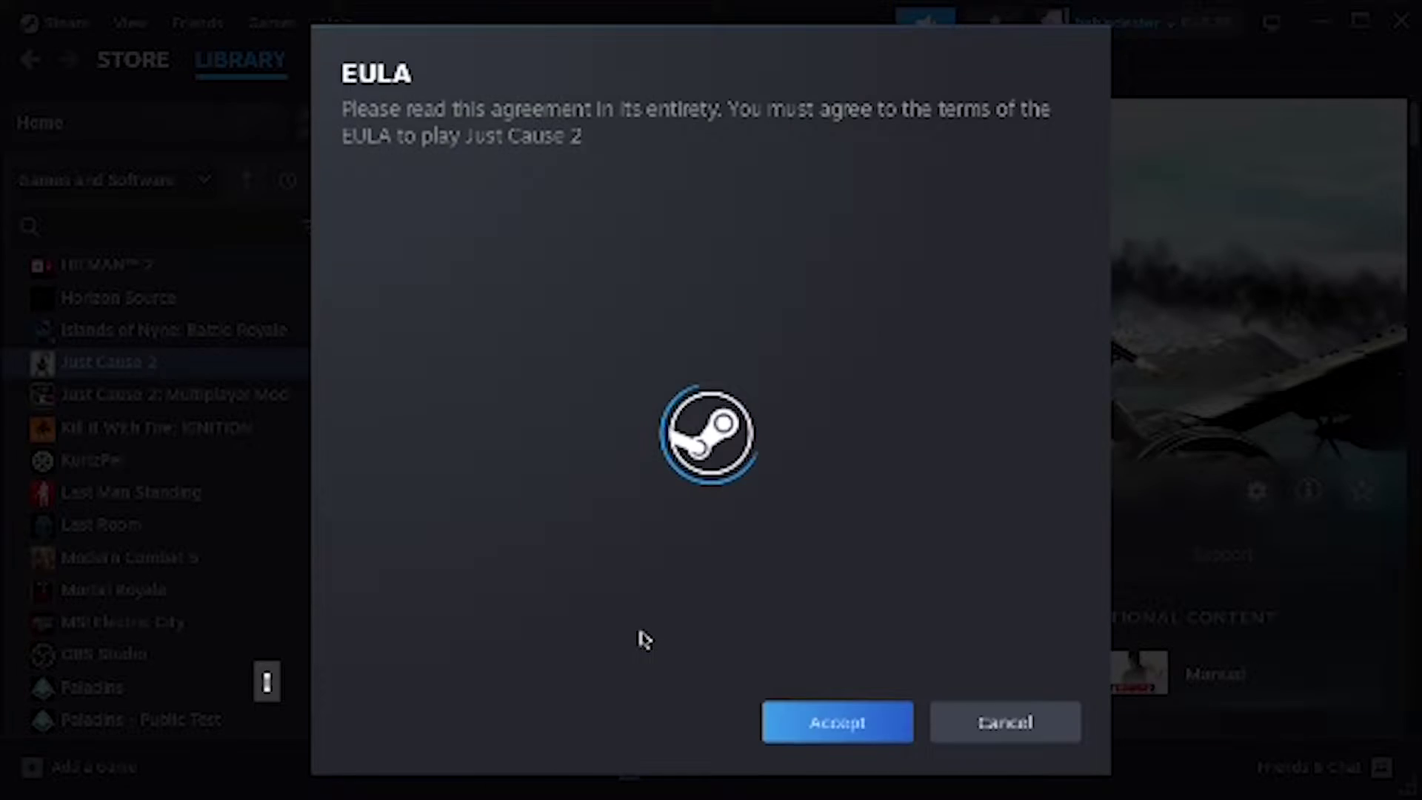
pyautogui.click(819, 730)
pyautogui.click(576, 766)
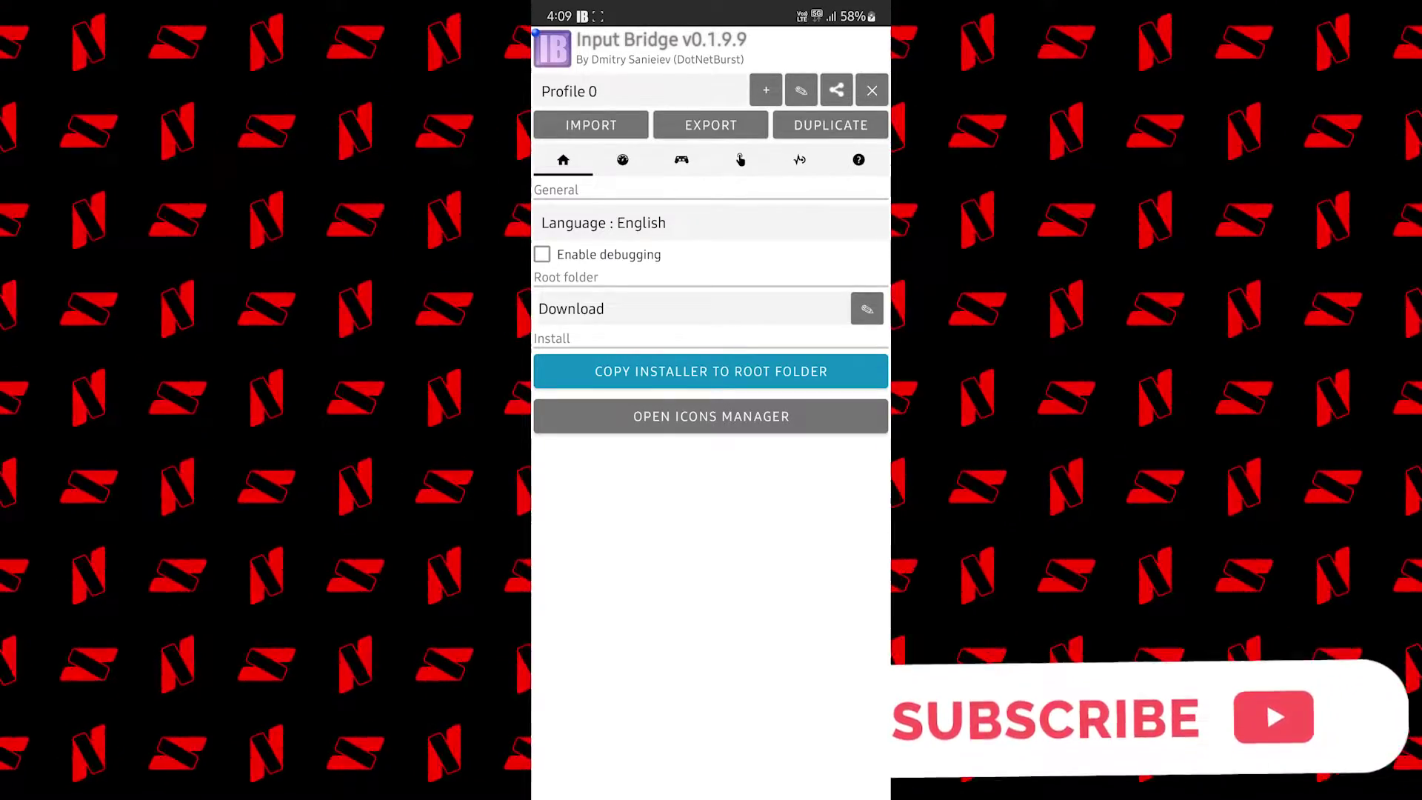
# Copy the Input Bridge installer to the Download root folder and close the Done! message
pyautogui.click(831, 362)
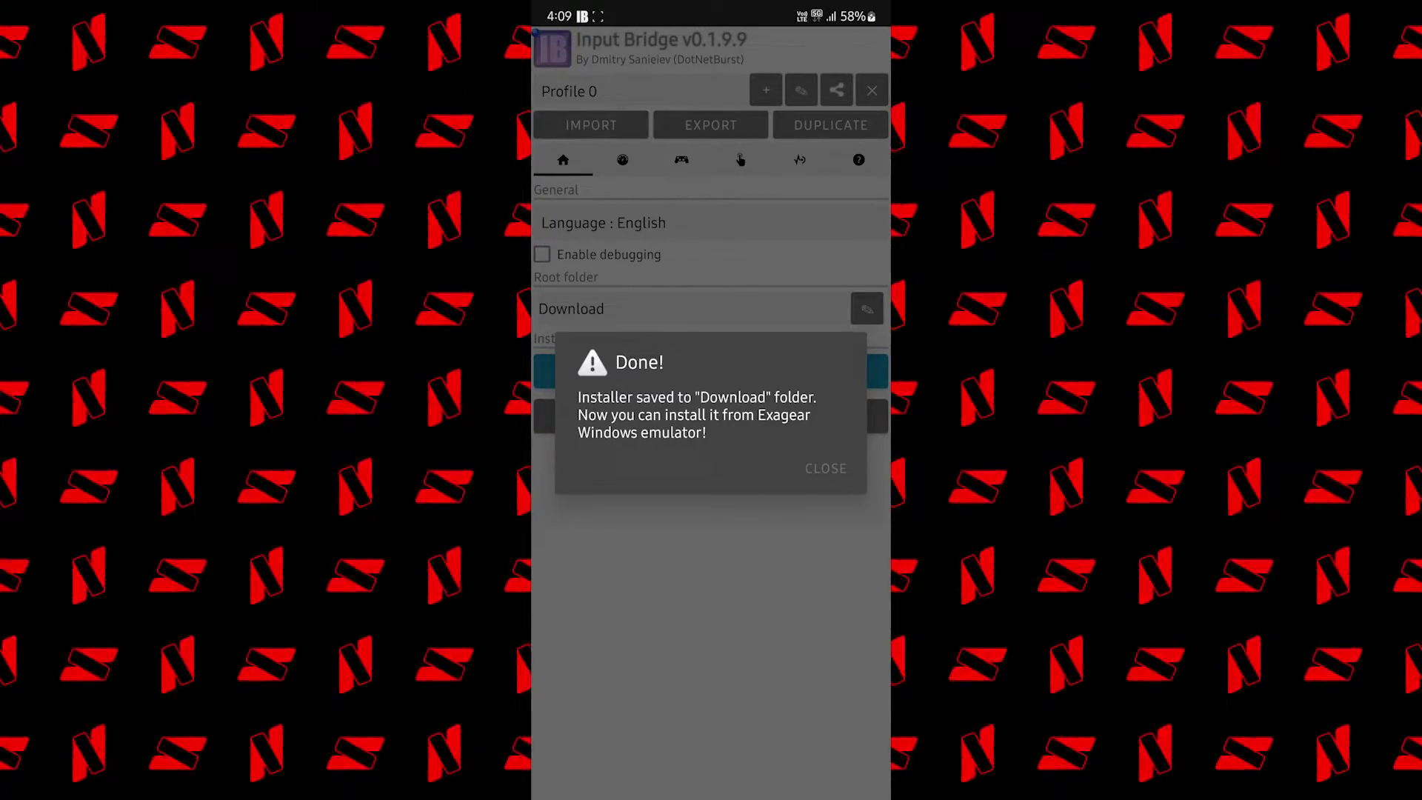
pyautogui.click(826, 468)
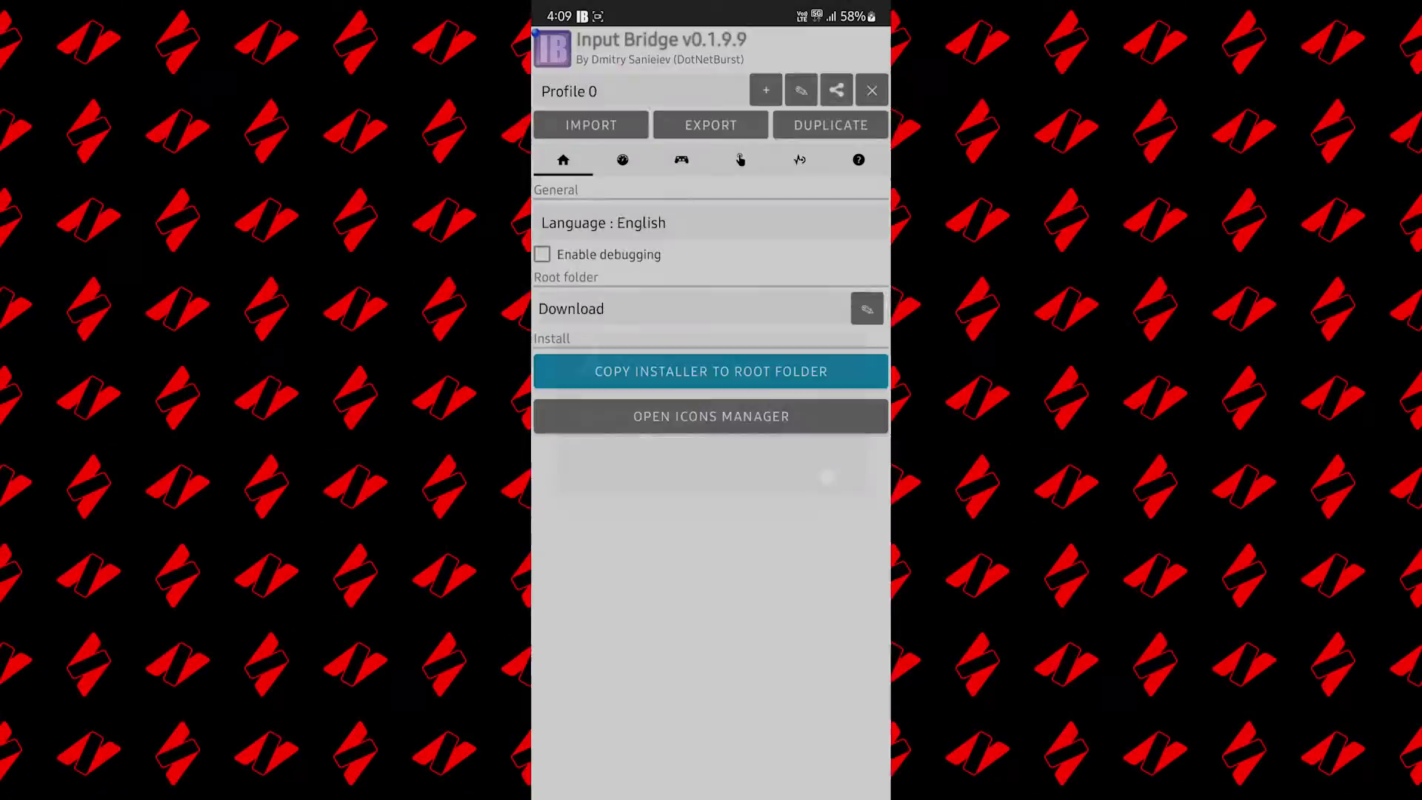
# Stop the Input bridge service from its notification
pyautogui.moveTo(733, 20); pyautogui.dragTo(733, 444)
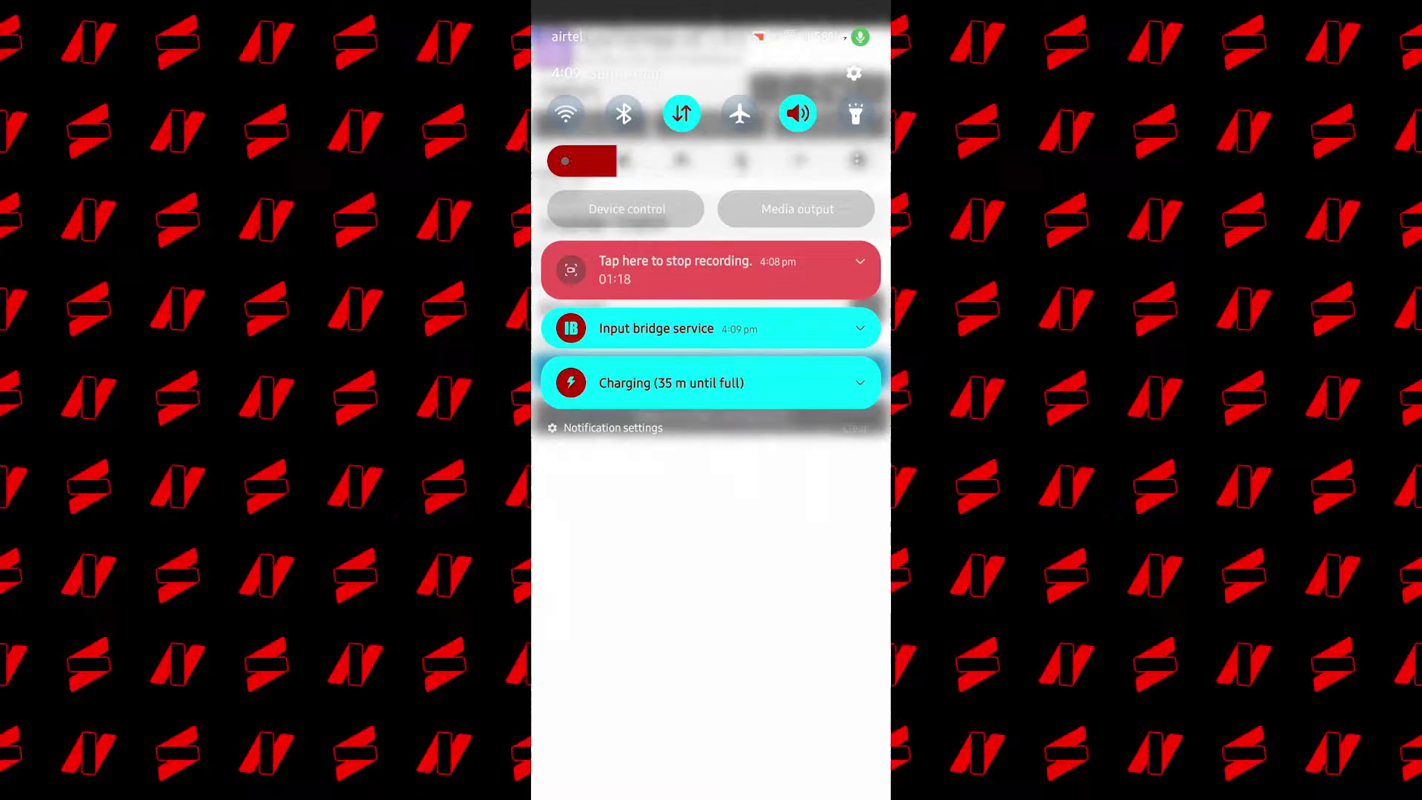
pyautogui.click(860, 328)
pyautogui.click(712, 375)
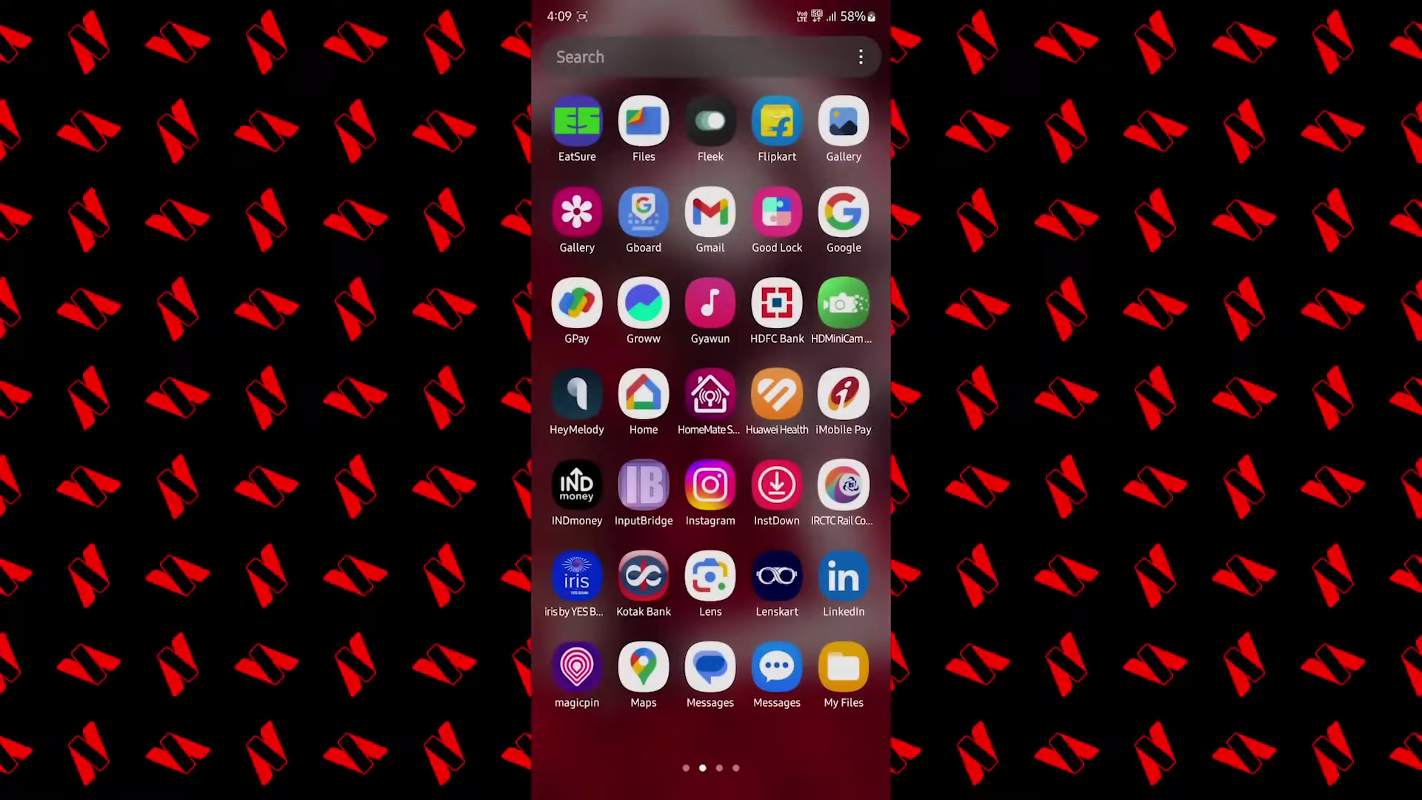
# Open Termux, run mobox, and choose Start Wine
pyautogui.moveTo(815, 444); pyautogui.dragTo(592, 444)
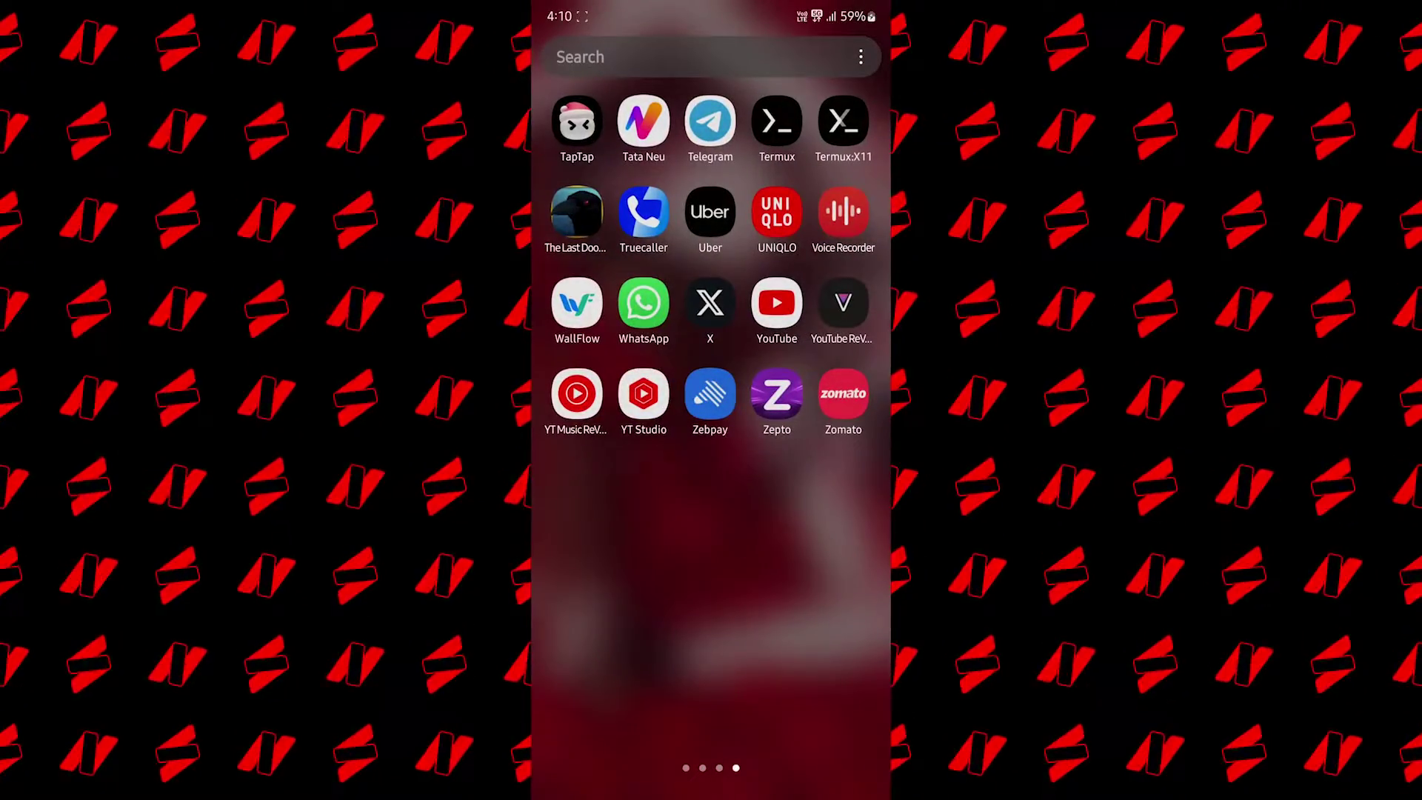
pyautogui.click(776, 125)
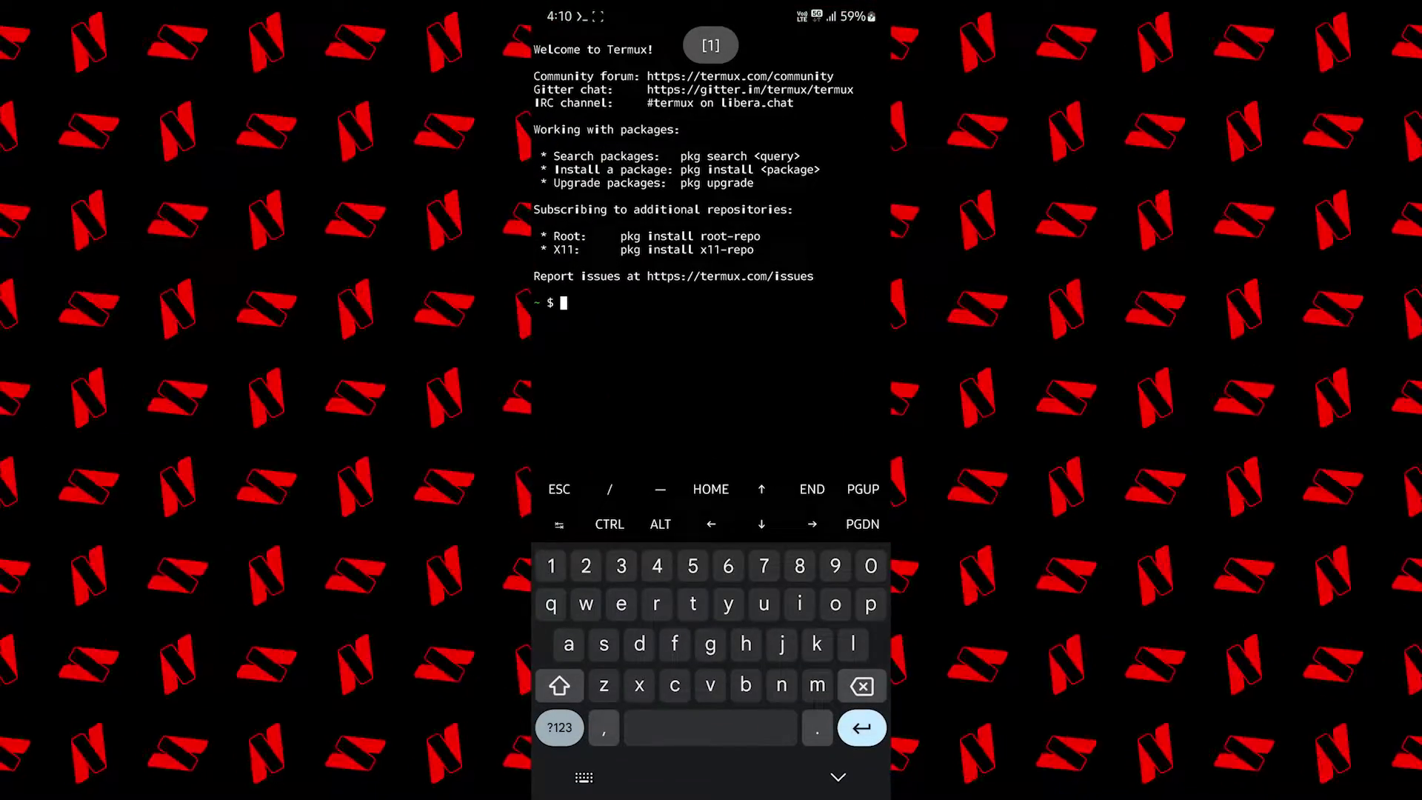
pyautogui.write('mobox')
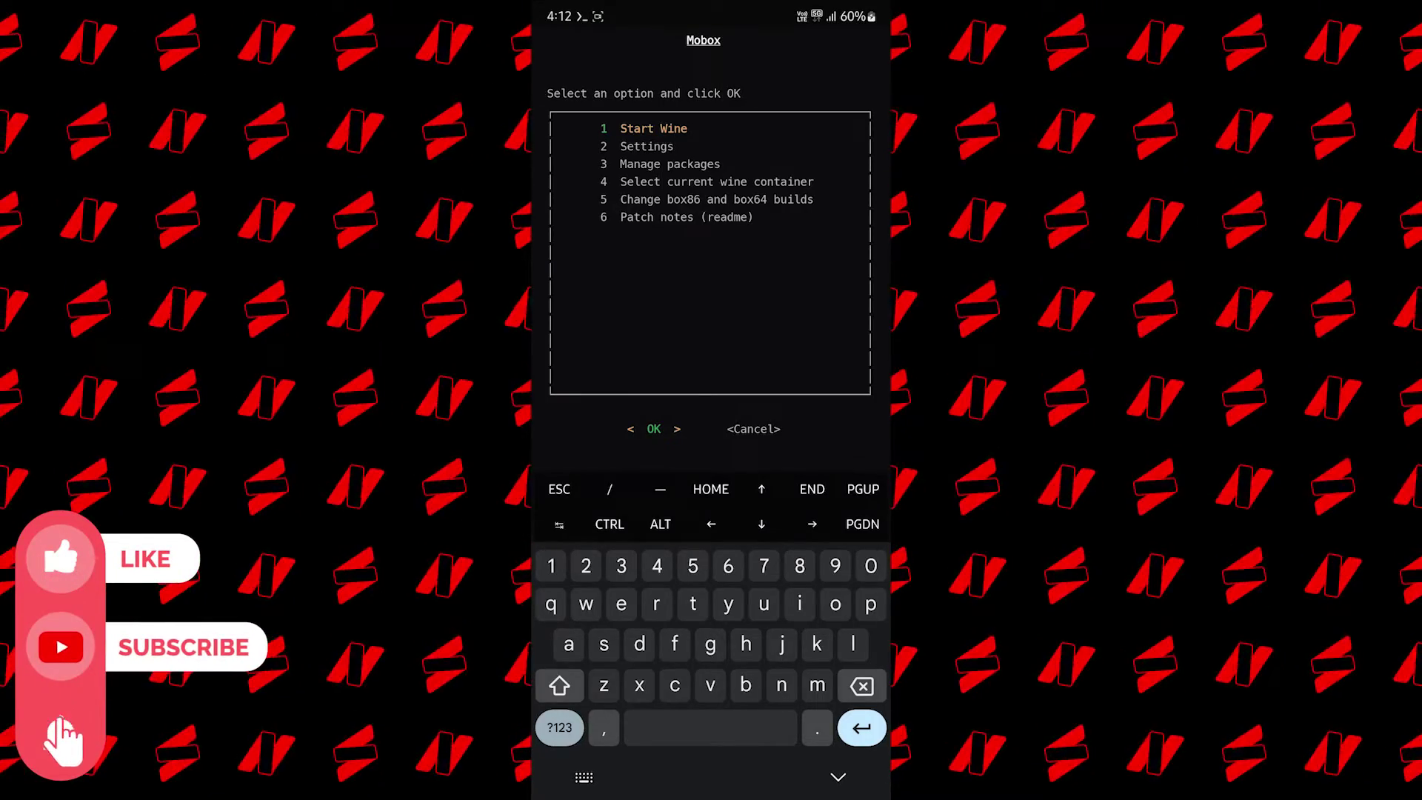
pyautogui.press('Return')
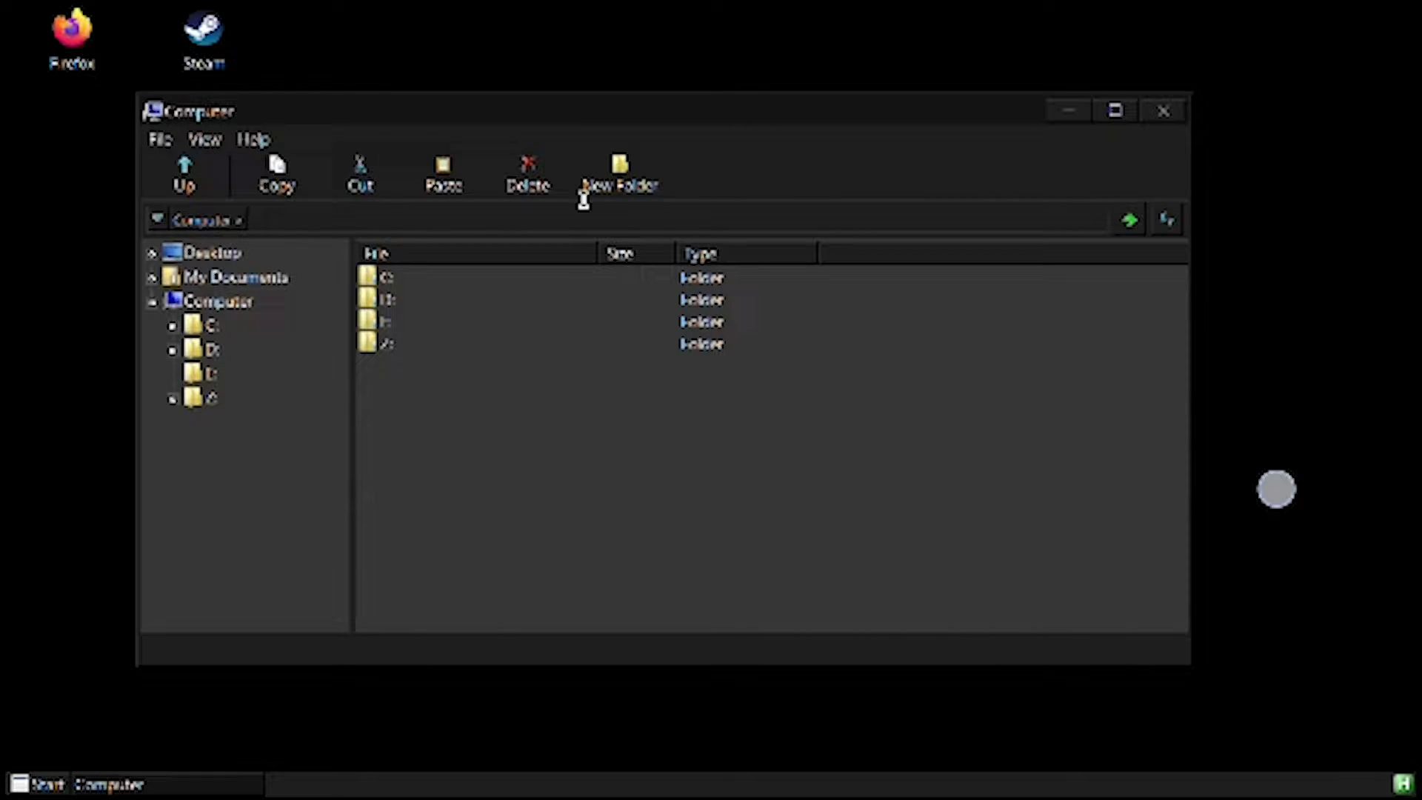
# Browse past the C: and Z: drives, open D:, and scroll down its file list
pyautogui.click(379, 277)
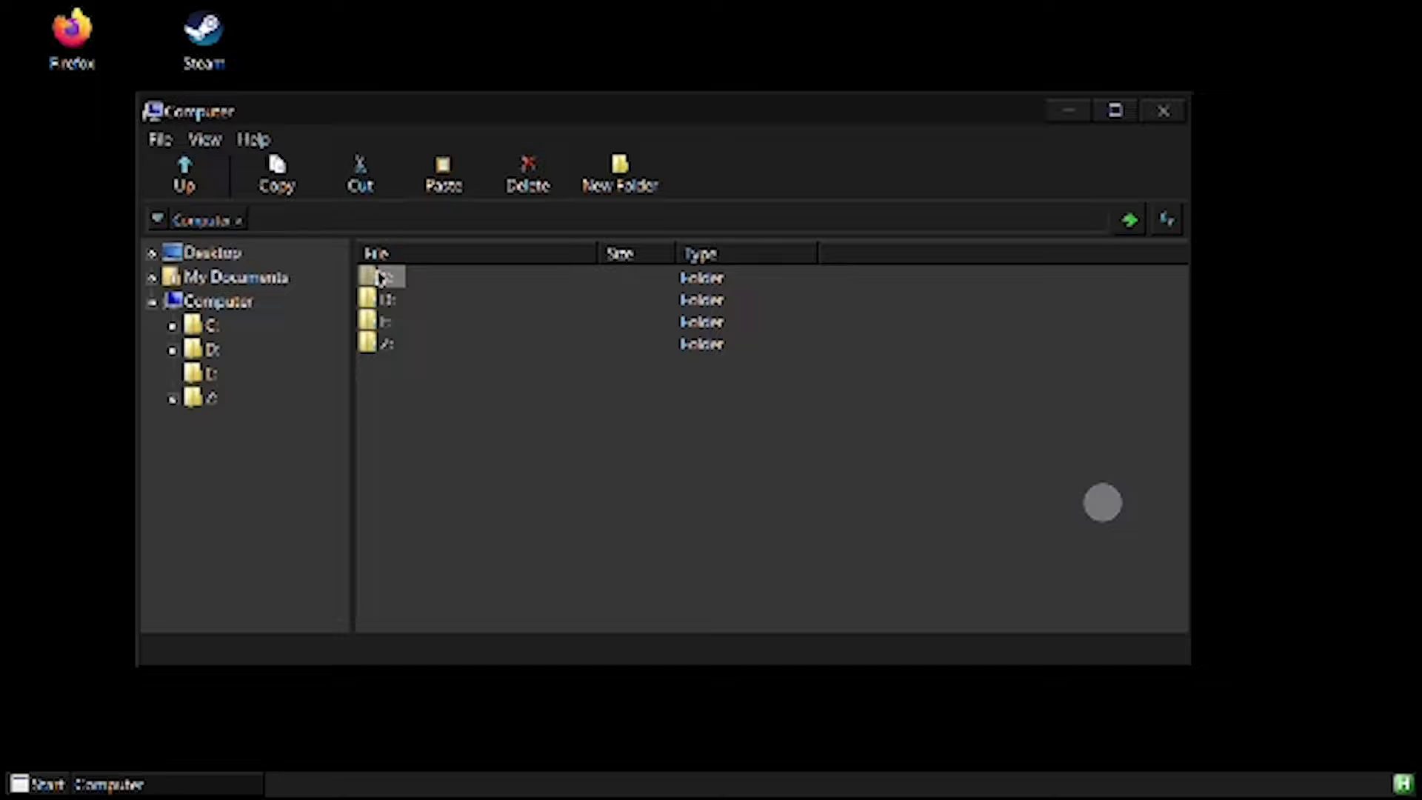
pyautogui.click(535, 347)
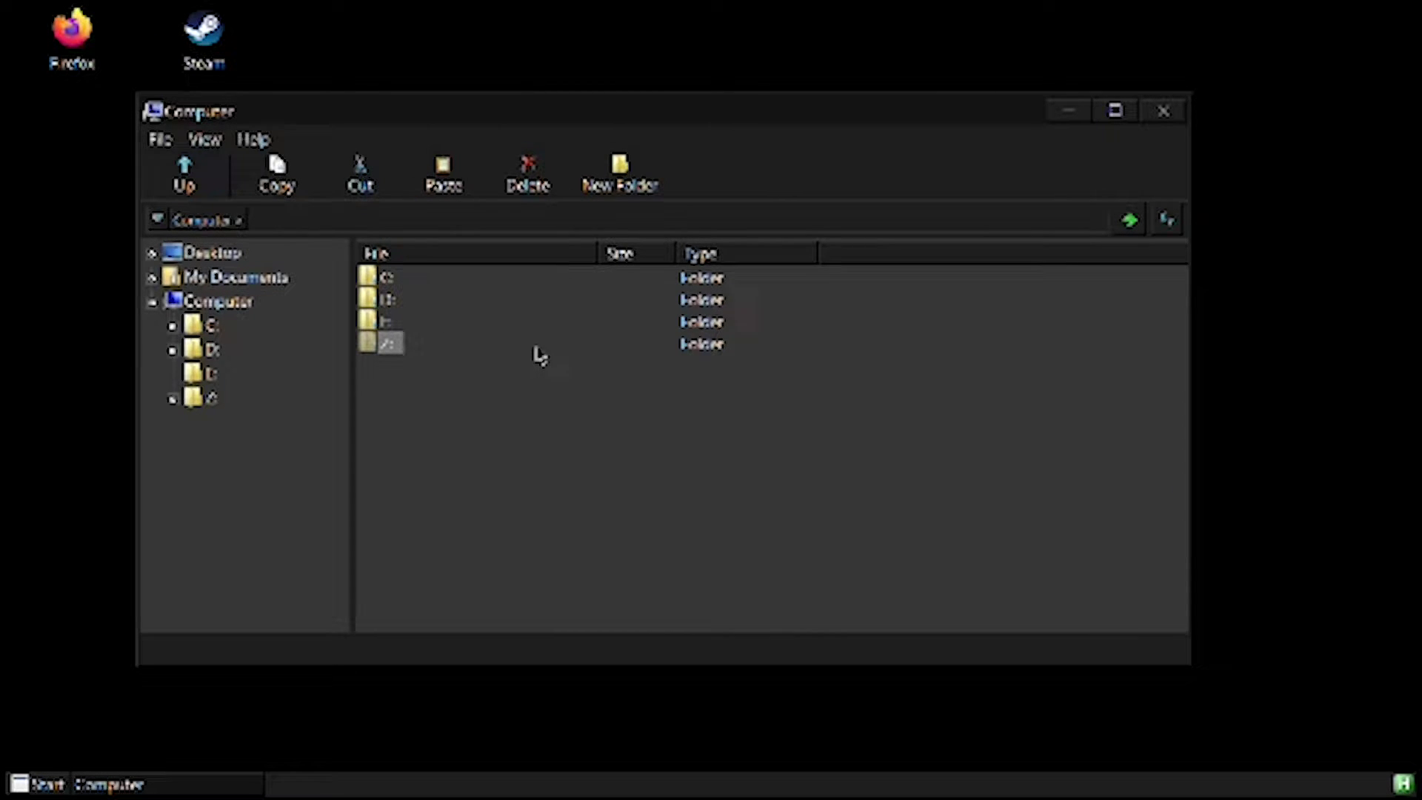
pyautogui.click(448, 433)
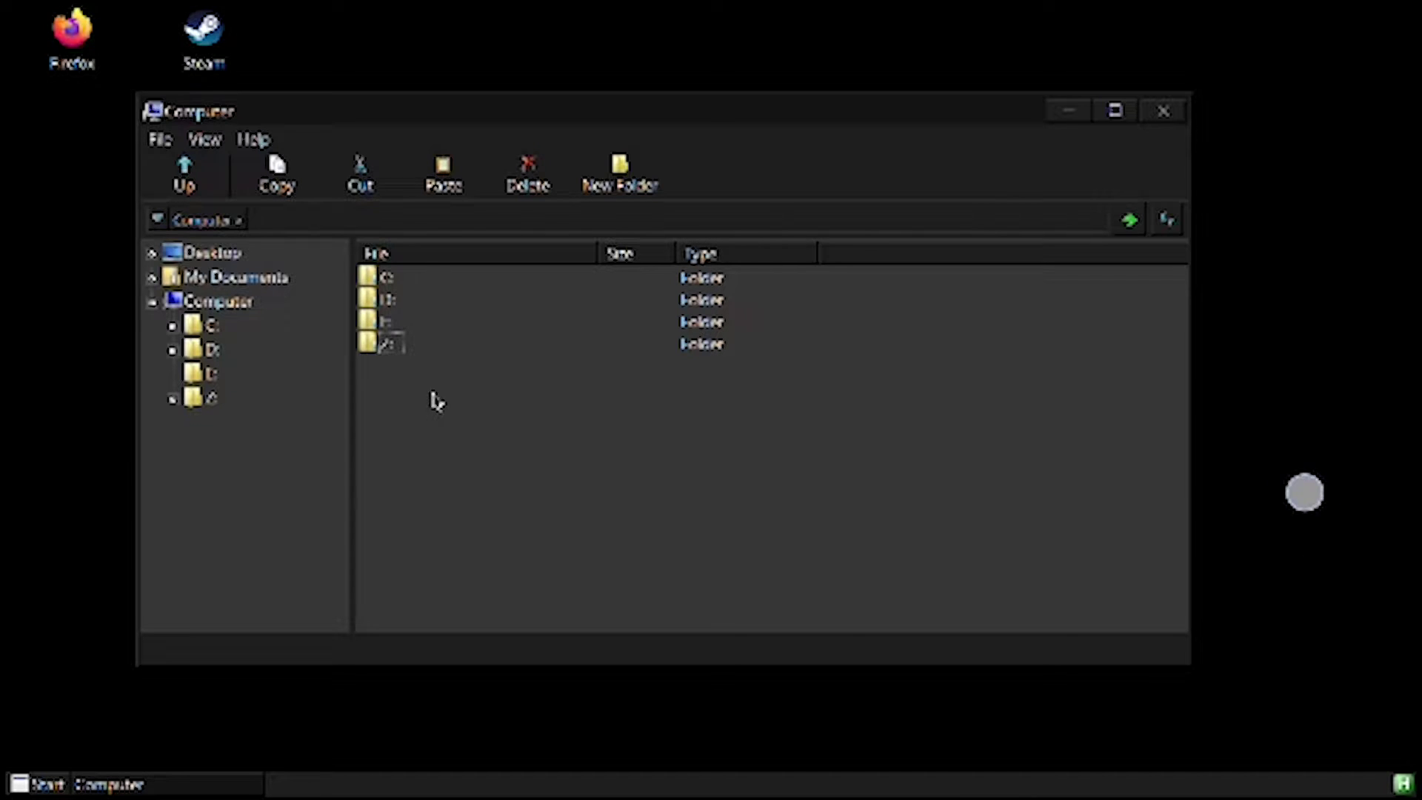
pyautogui.click(207, 355)
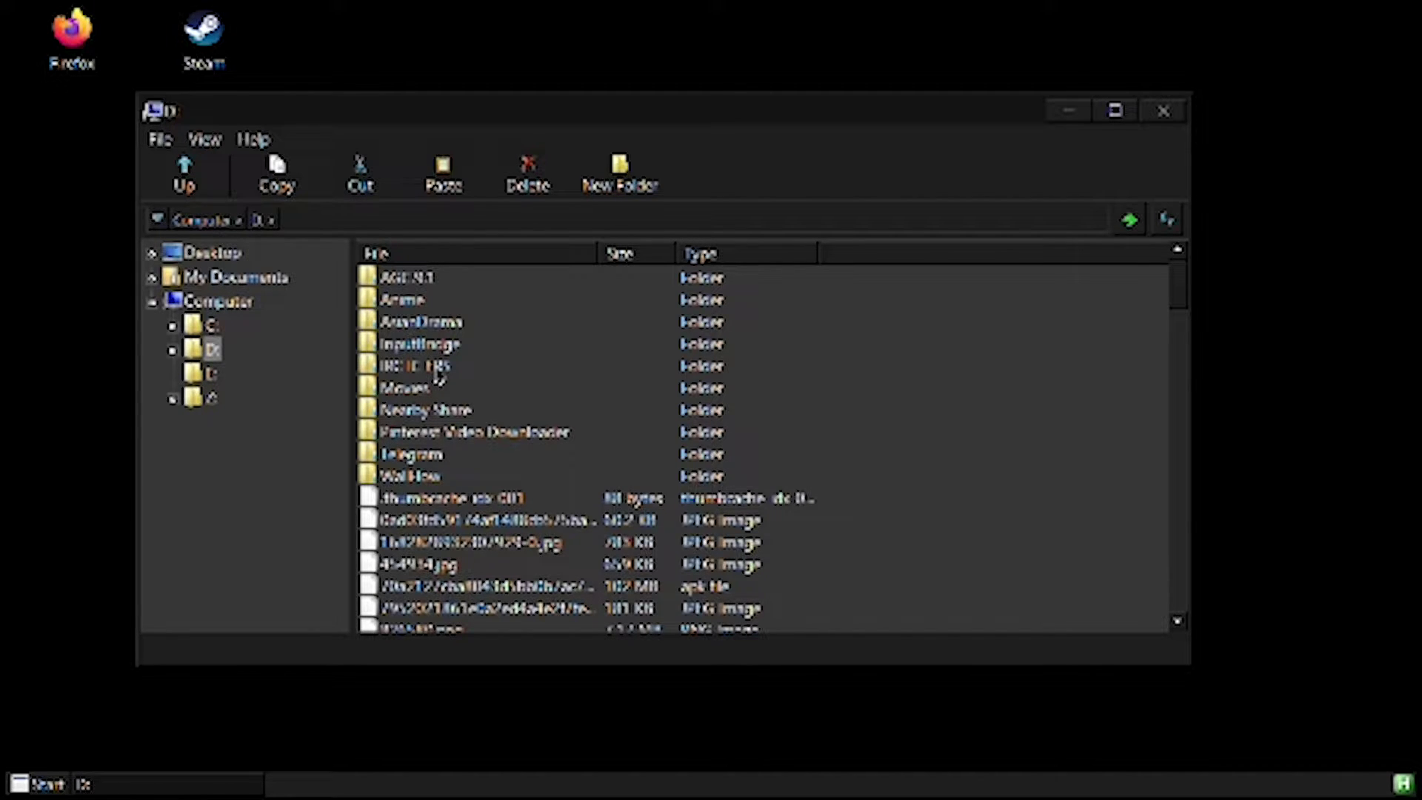
pyautogui.scroll(-8, 439, 378)
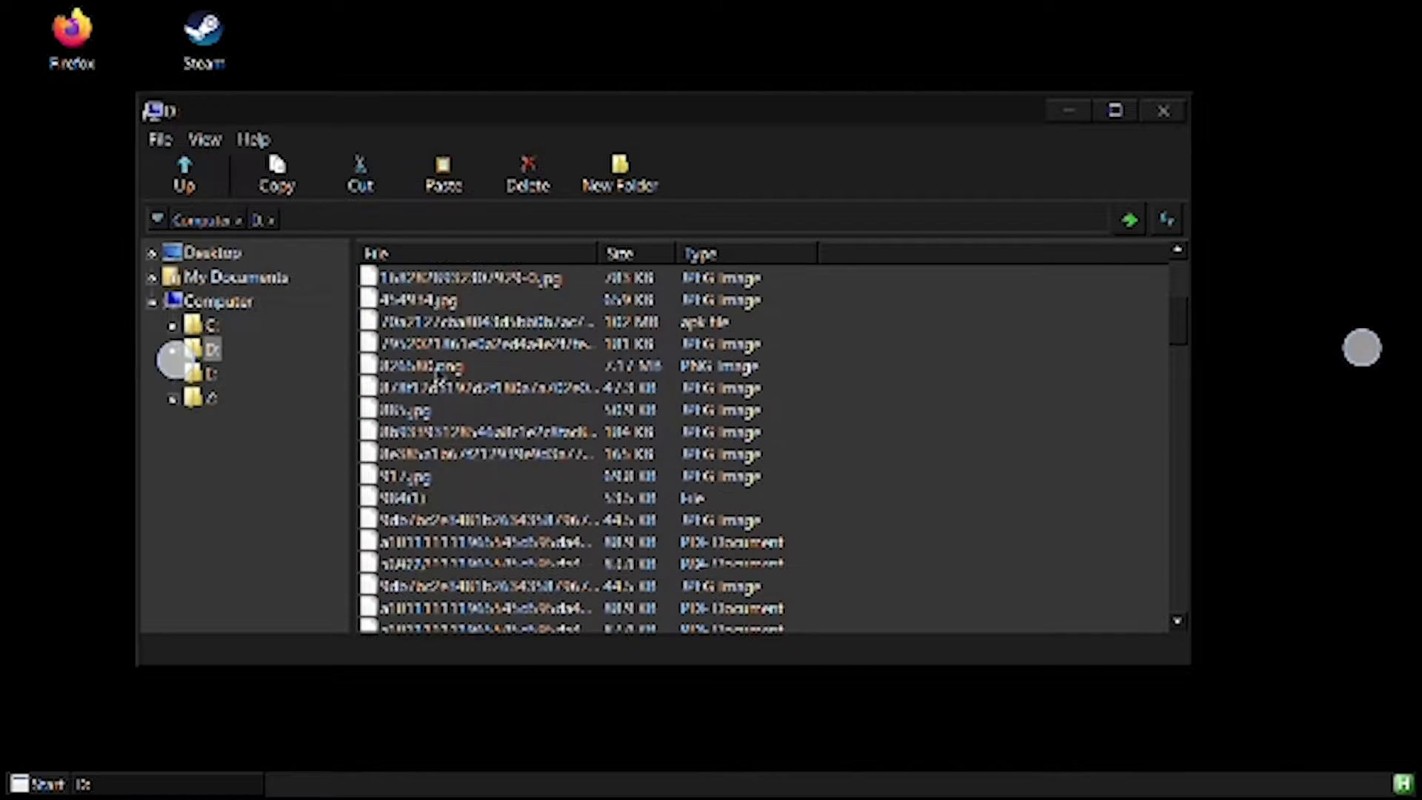
pyautogui.scroll(-8, 439, 380)
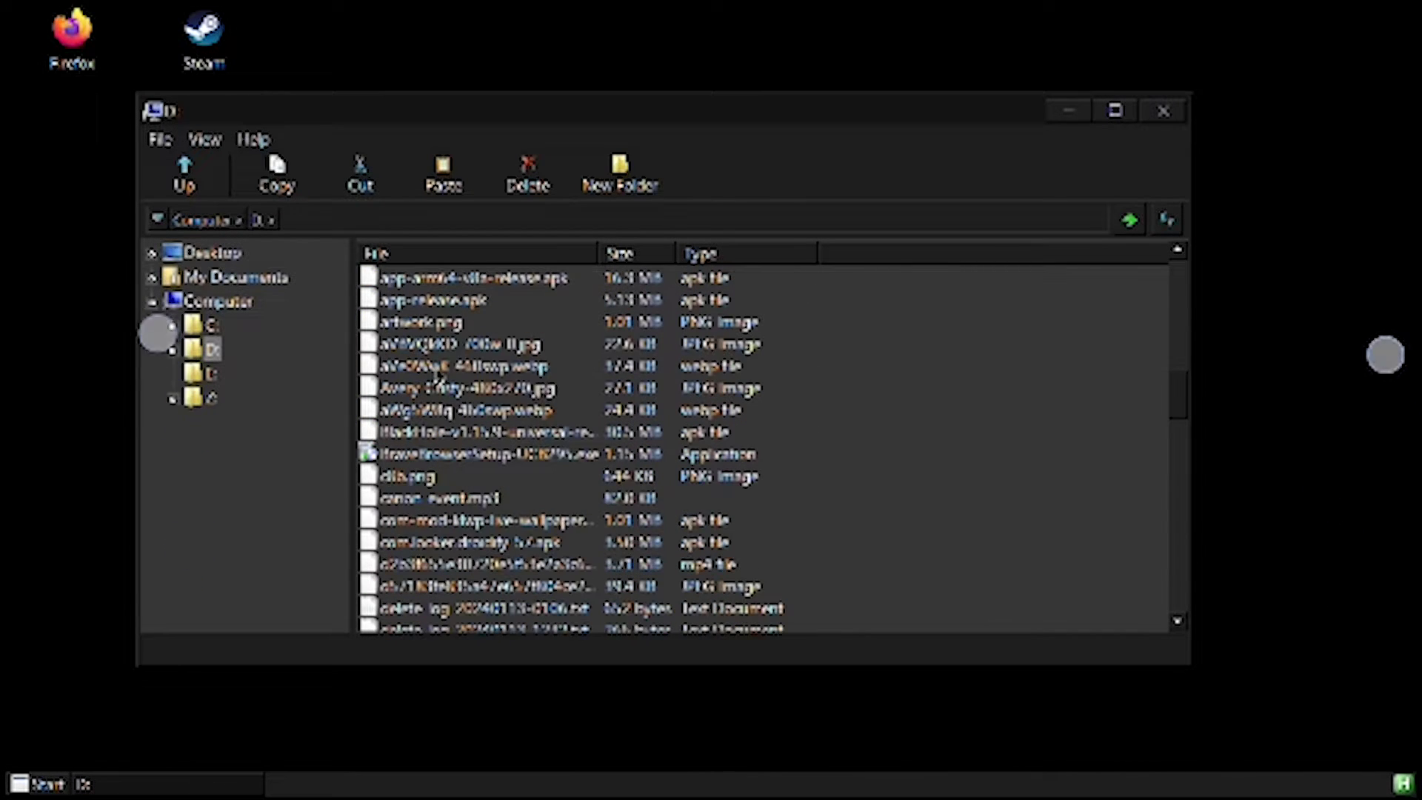
pyautogui.scroll(-4, 439, 379)
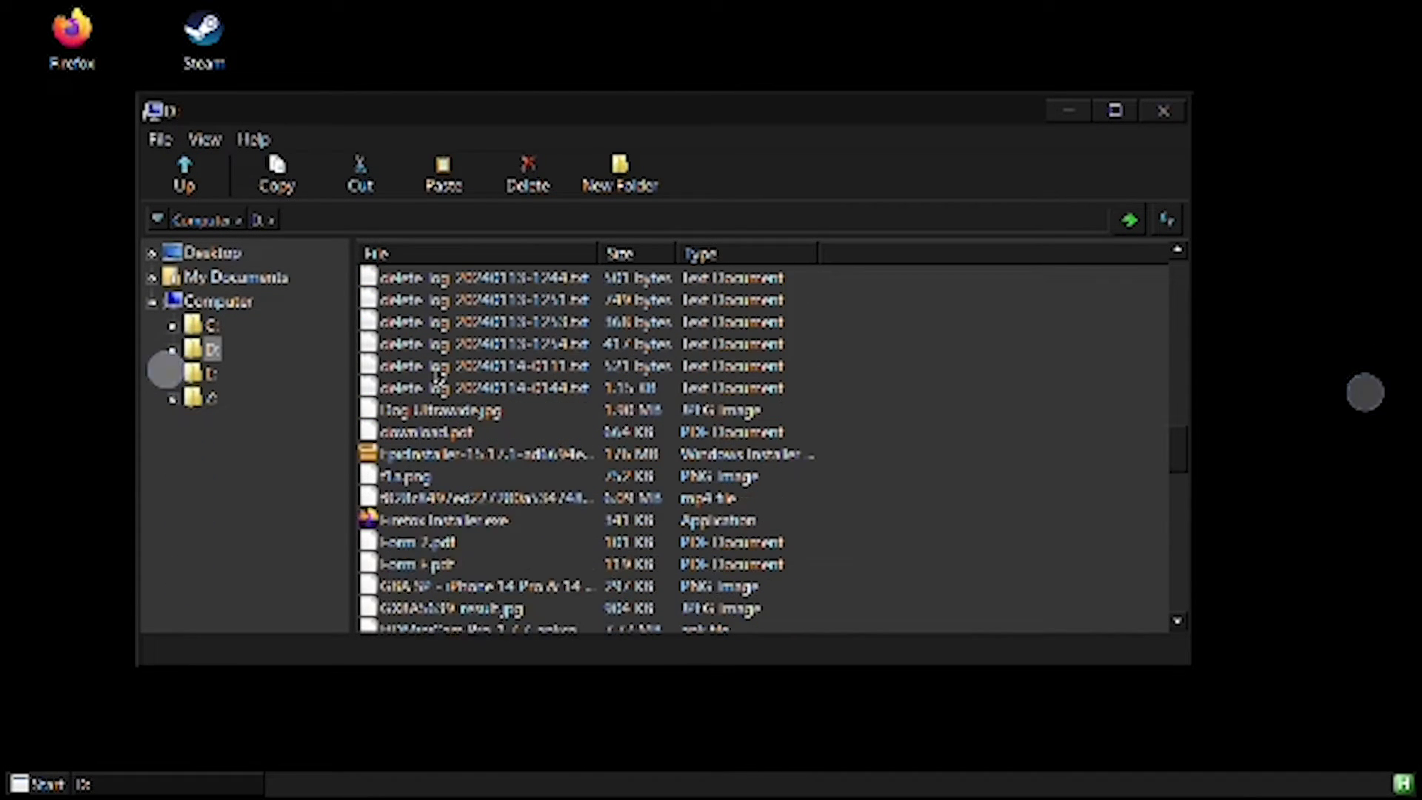
# Run the Epic installer .msi and install to the default Program Files destination
pyautogui.click(446, 387)
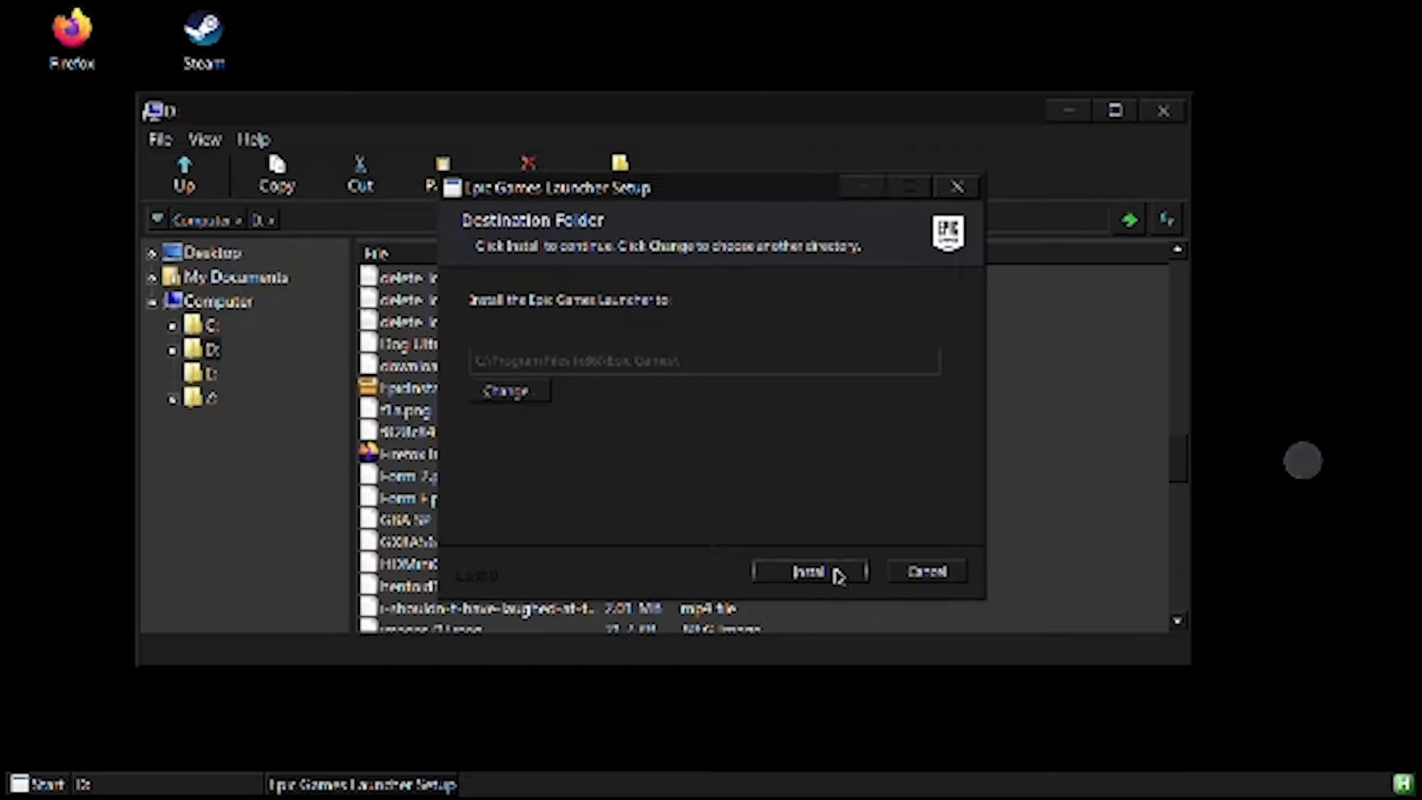
pyautogui.click(804, 573)
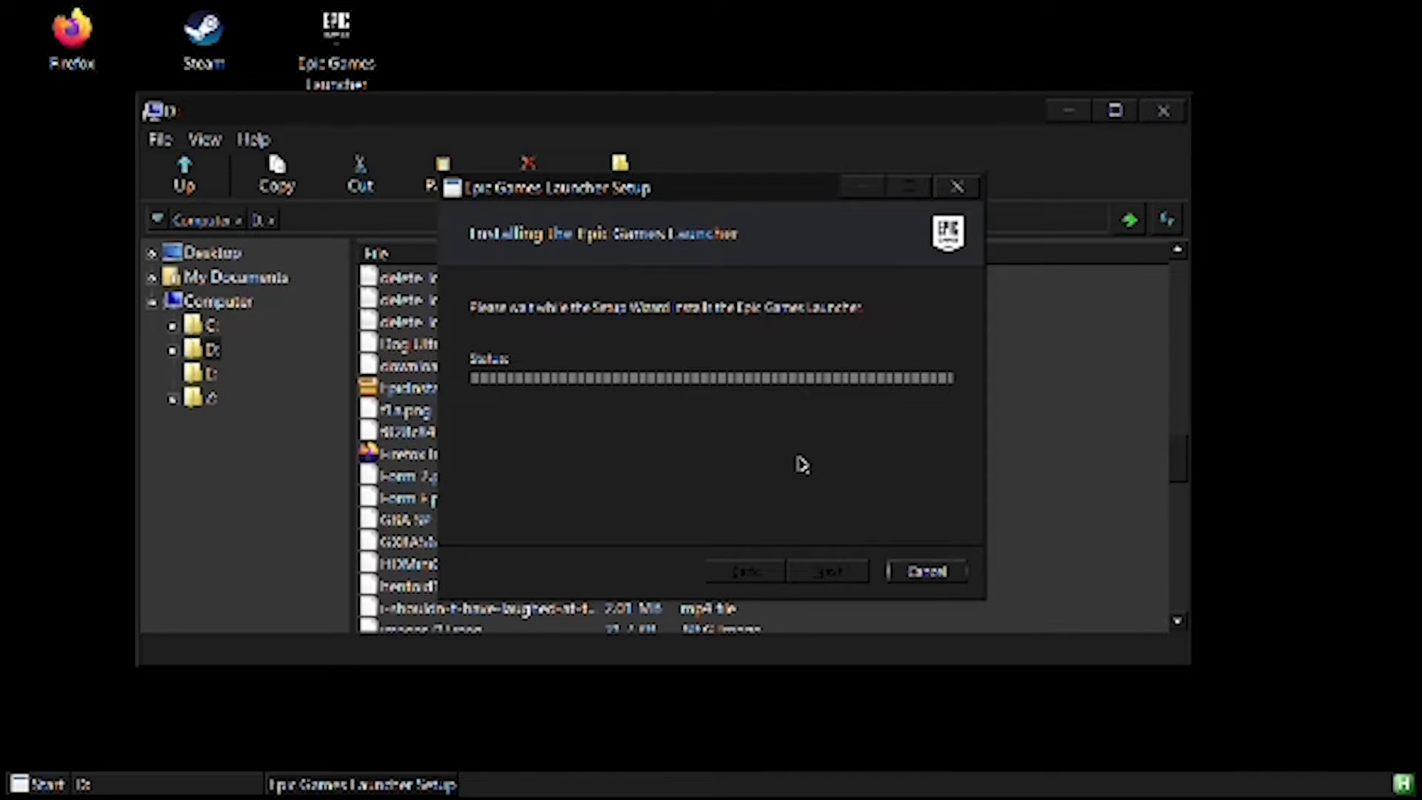
# Show the desktop, launch Paint from Start > Apps, and sketch freehand looping ovals
pyautogui.press('super+d')
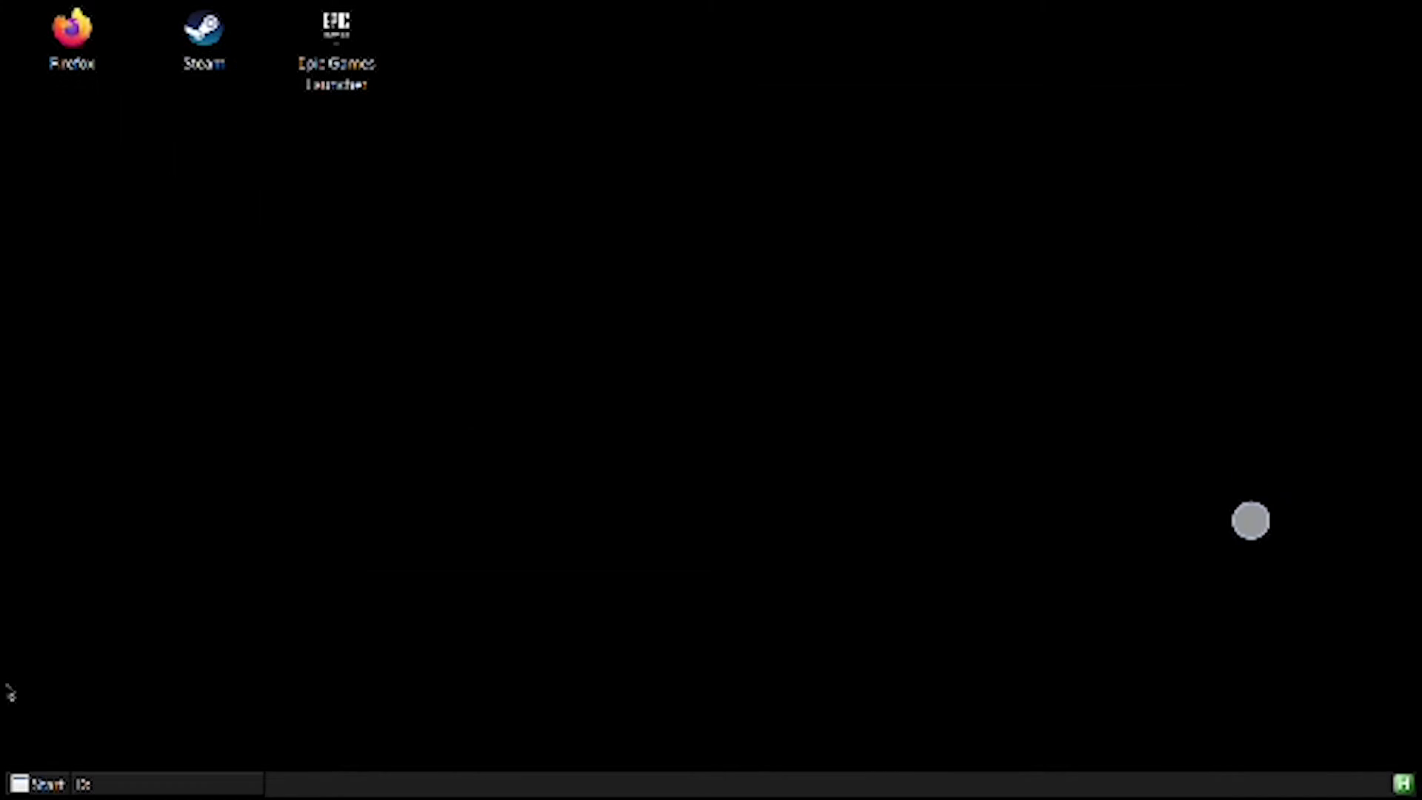
pyautogui.click(34, 786)
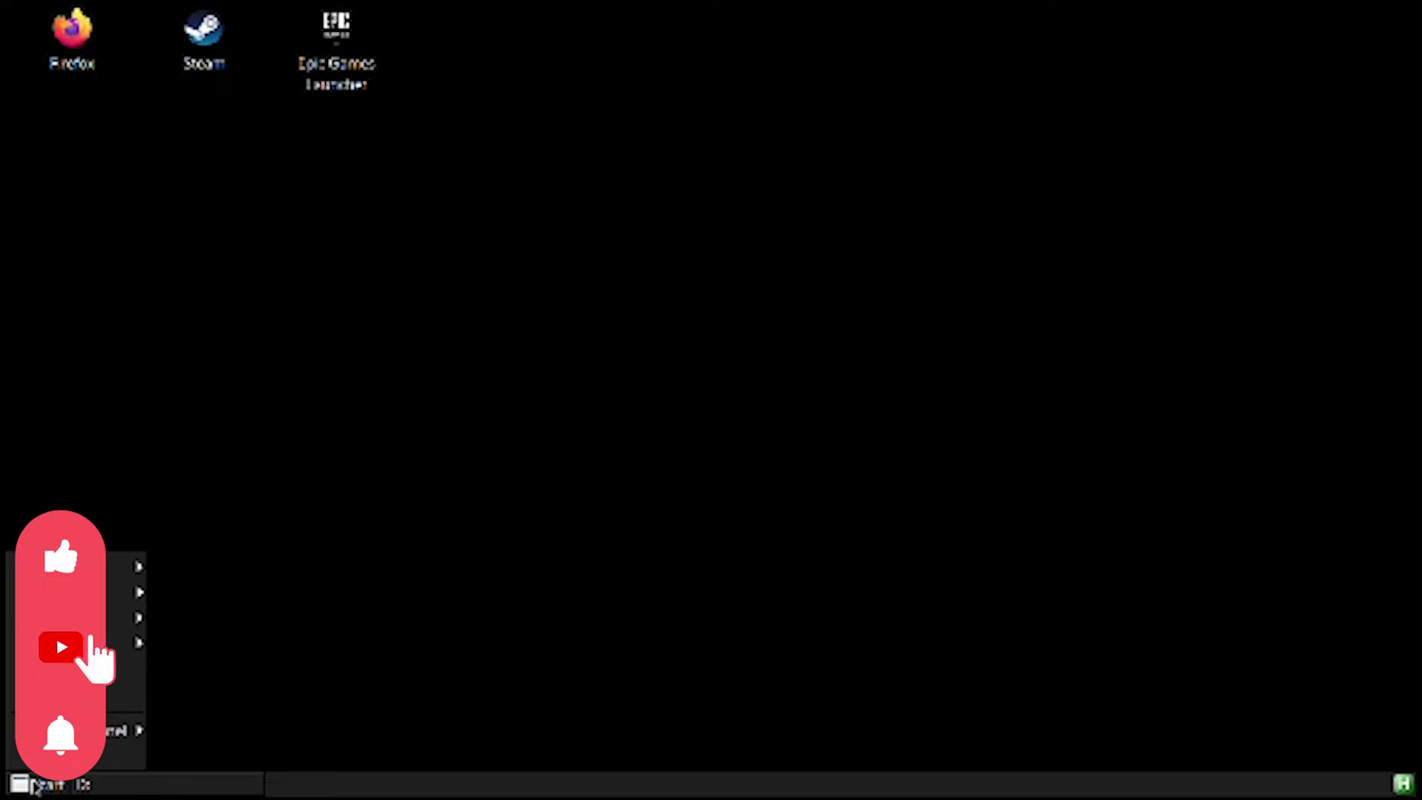
pyautogui.moveTo(75, 568)
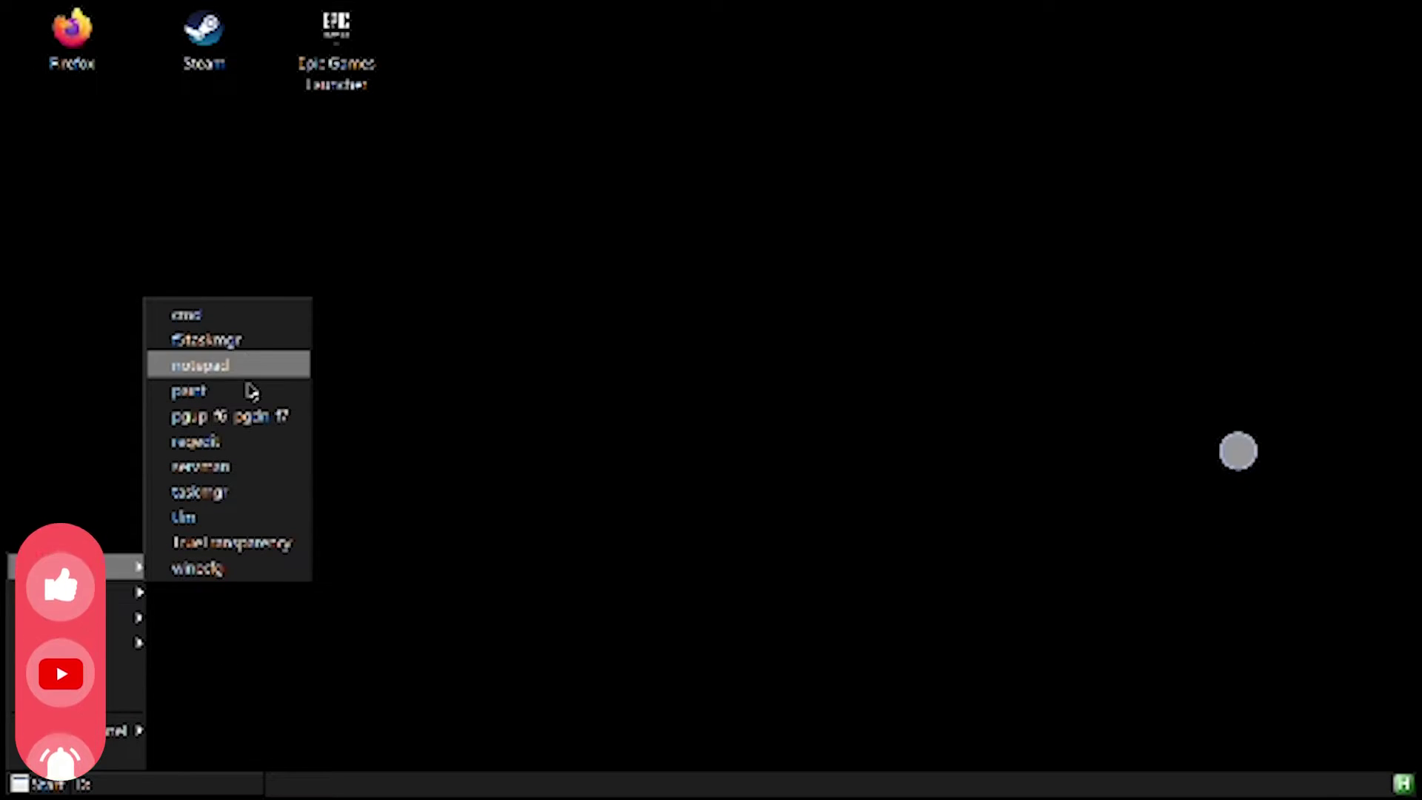
pyautogui.click(212, 391)
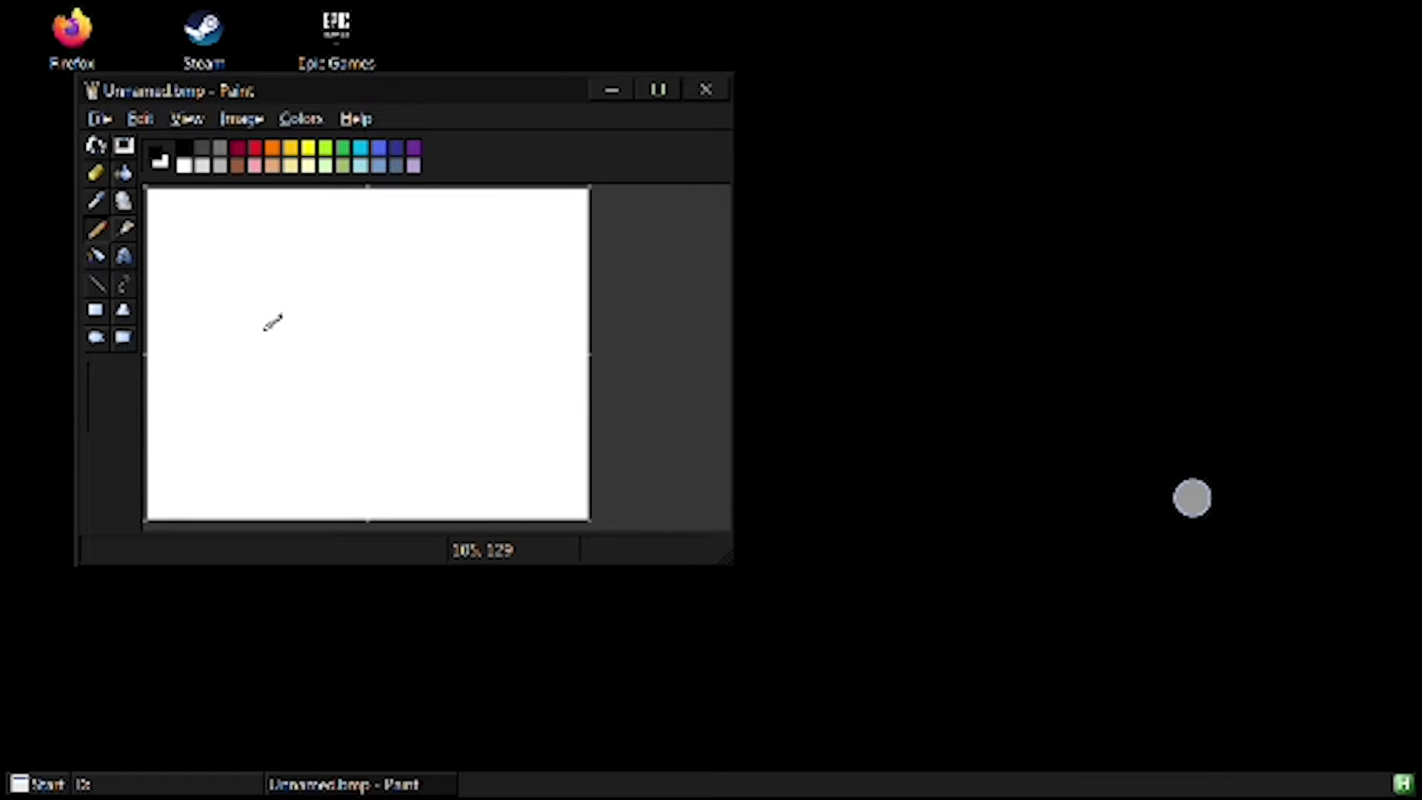
pyautogui.moveTo(264, 330)
pyautogui.mouseDown()
pyautogui.moveTo(413, 246)
pyautogui.moveTo(326, 514)
pyautogui.moveTo(395, 268)
pyautogui.moveTo(287, 274)
pyautogui.mouseUp()
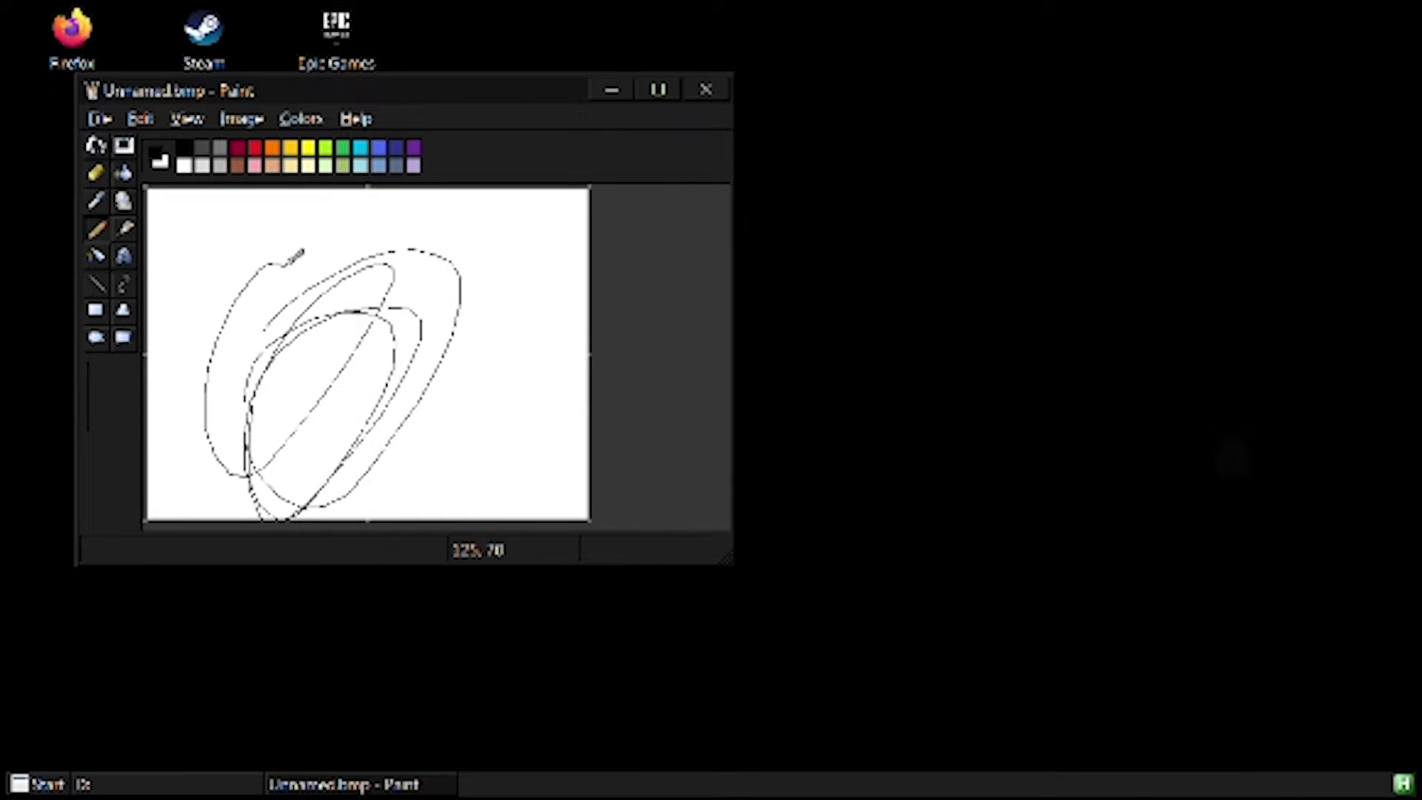
pyautogui.click(38, 784)
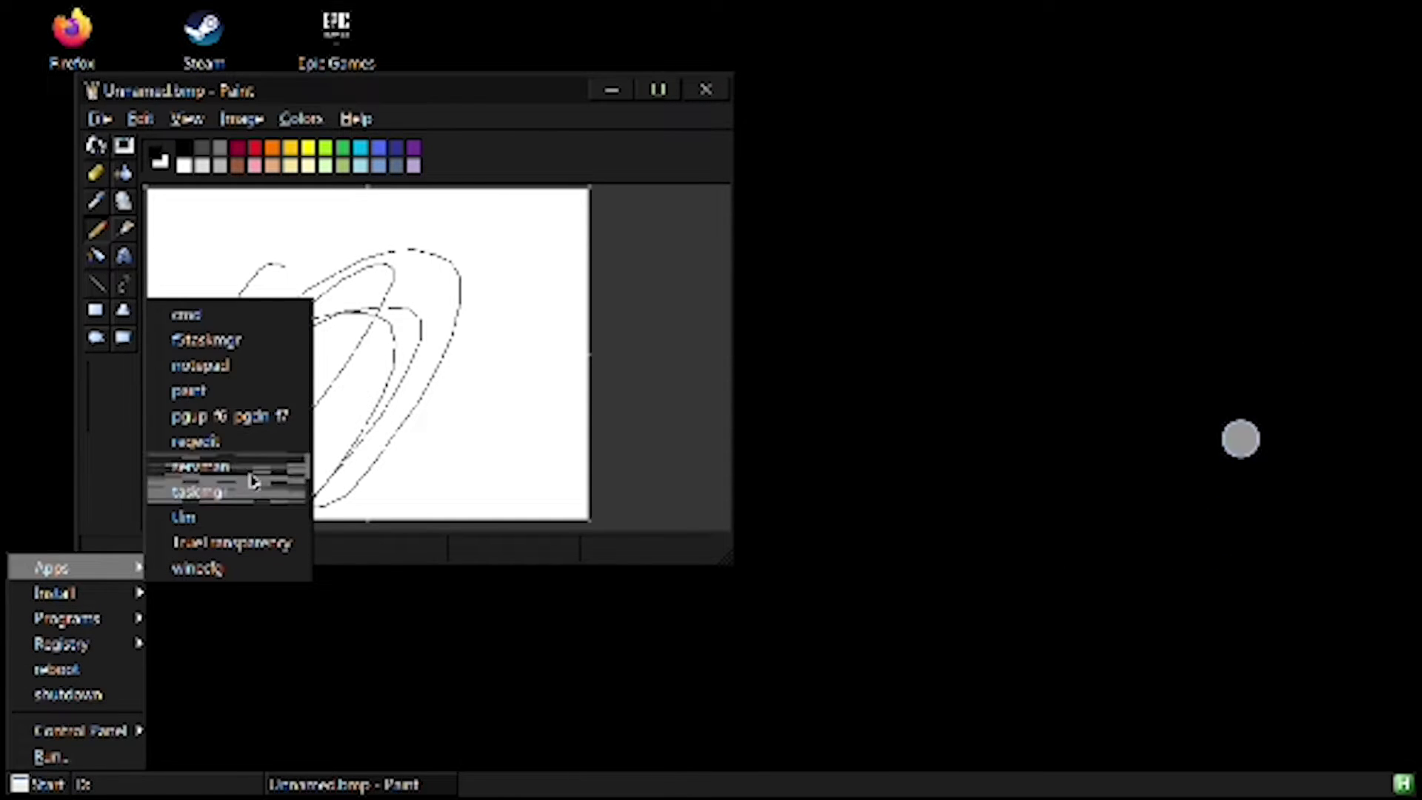
# Launch notepad (AkelPad) and taskmgr from the Start > Apps list
pyautogui.click(256, 370)
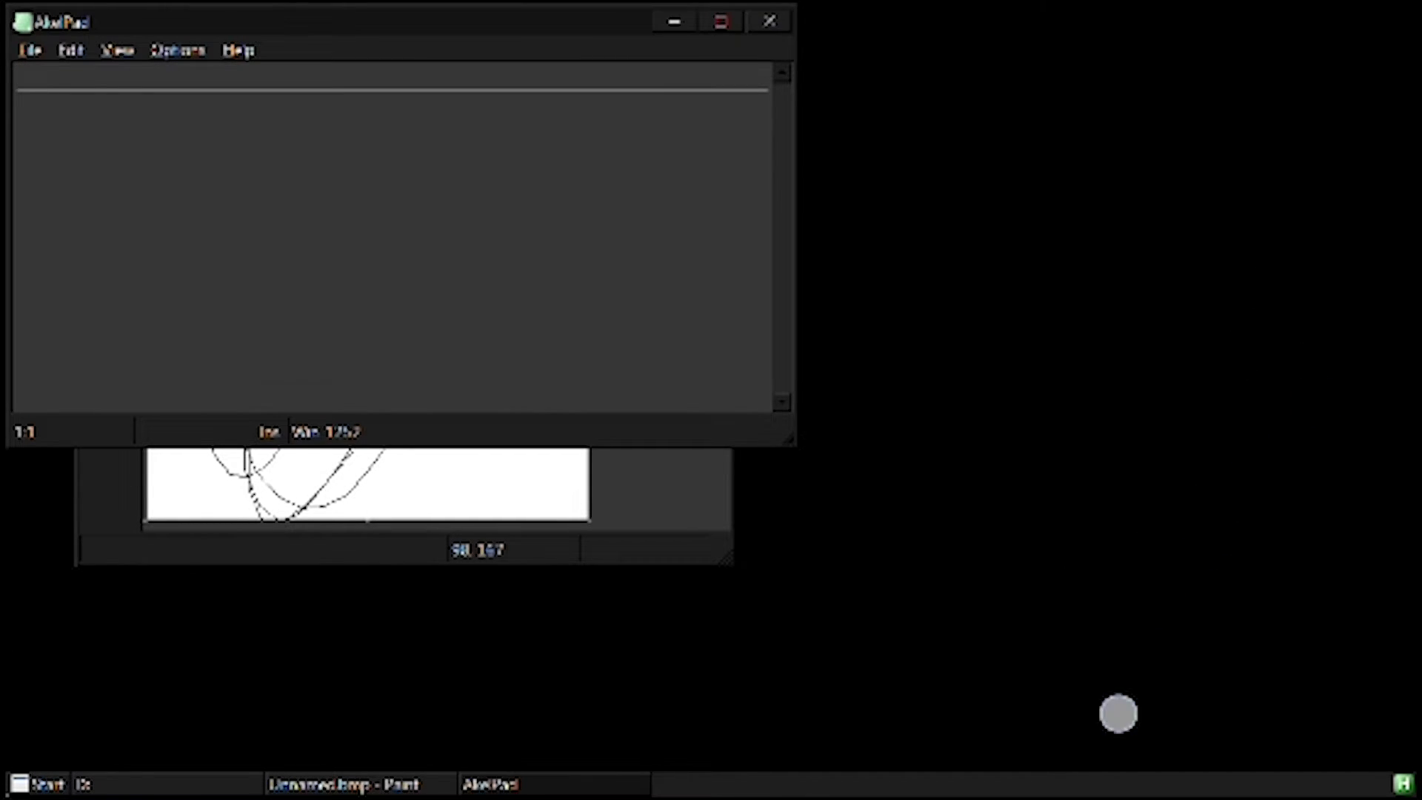
pyautogui.press('super')
pyautogui.moveTo(74, 568)
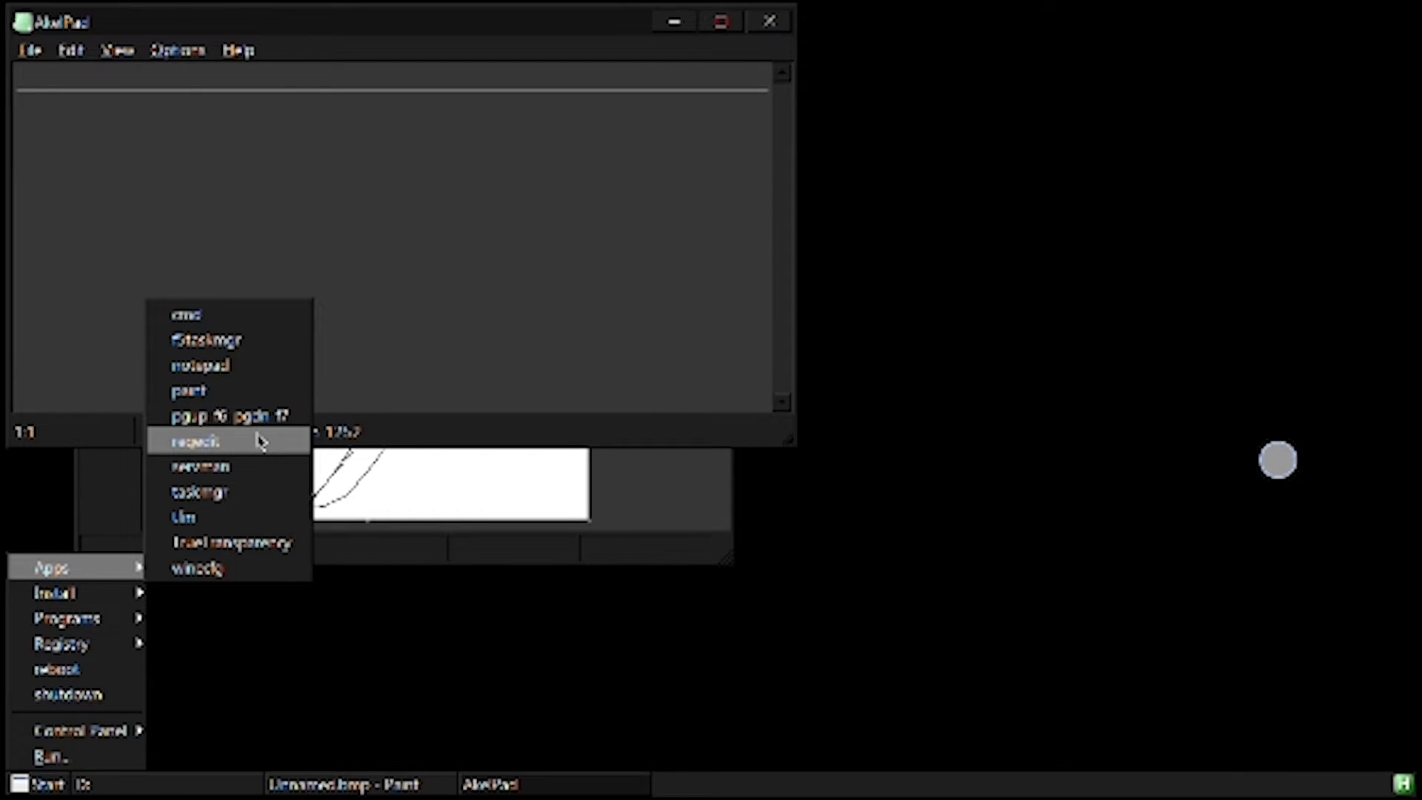
pyautogui.click(261, 493)
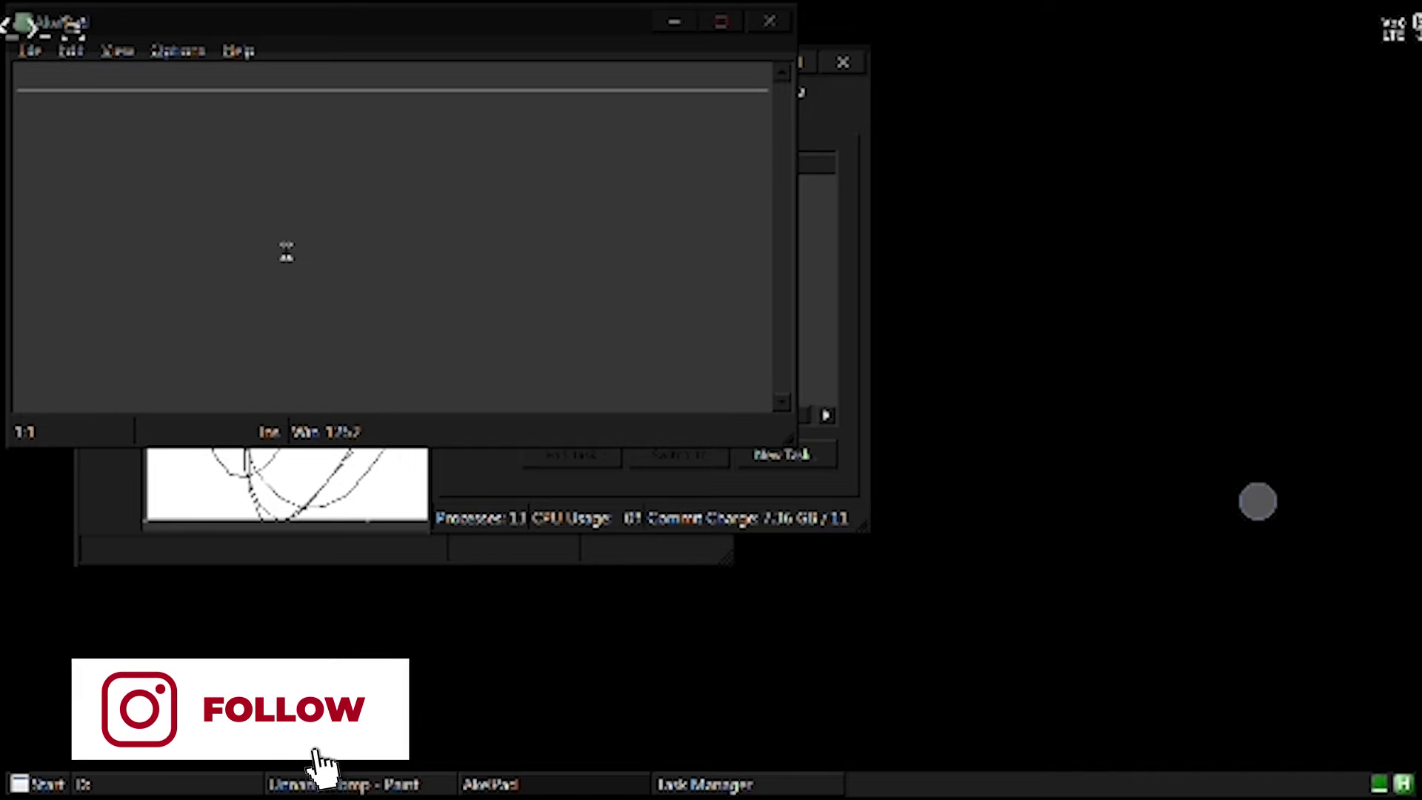
pyautogui.click(72, 28)
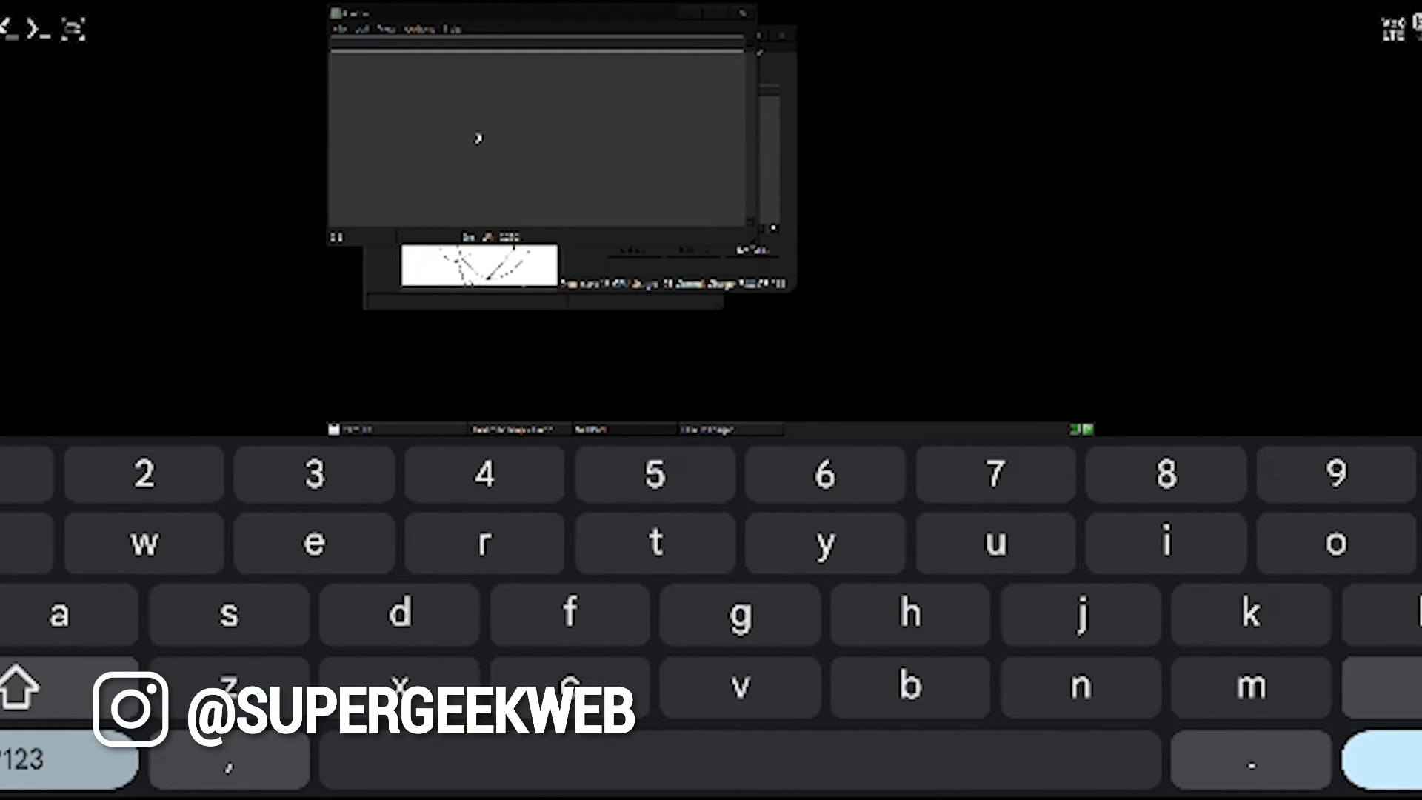
pyautogui.click(72, 28)
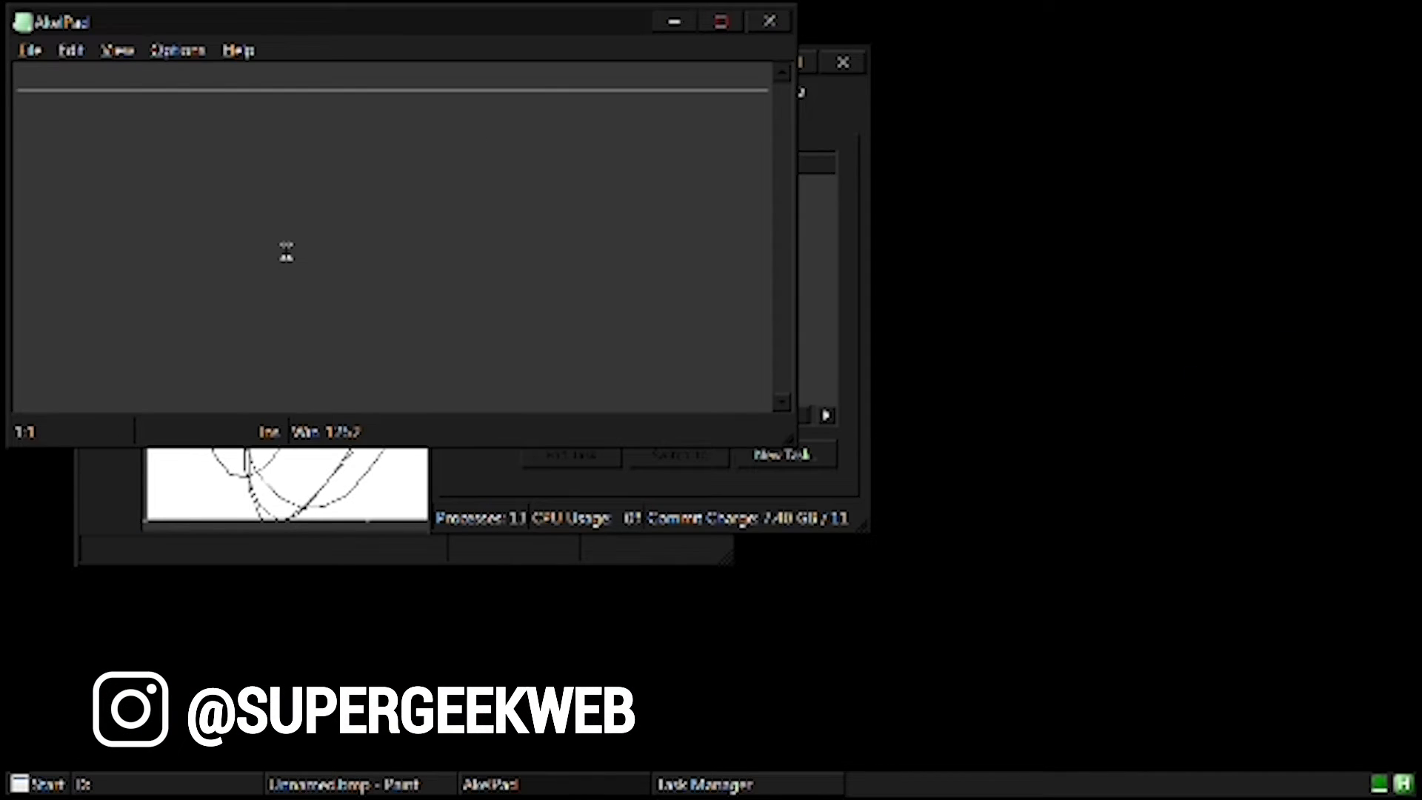